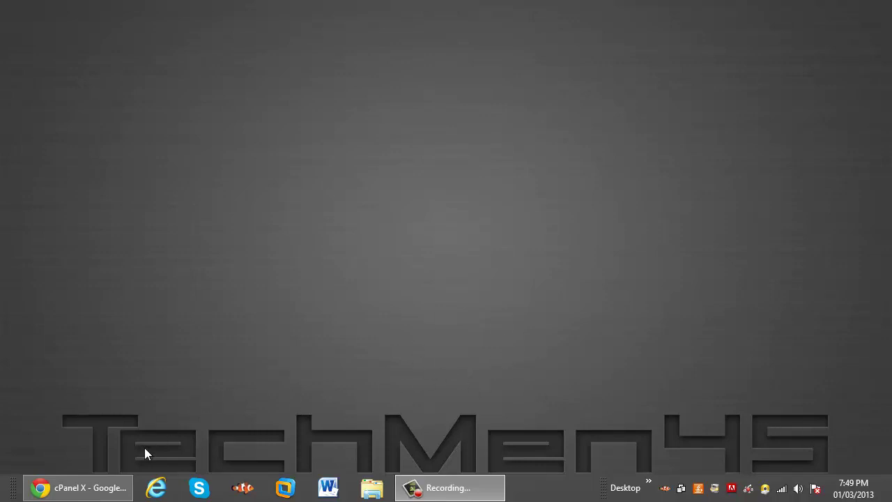
Restore the cPanel browser window and scroll the home page down to the Mail tools
click(105, 488)
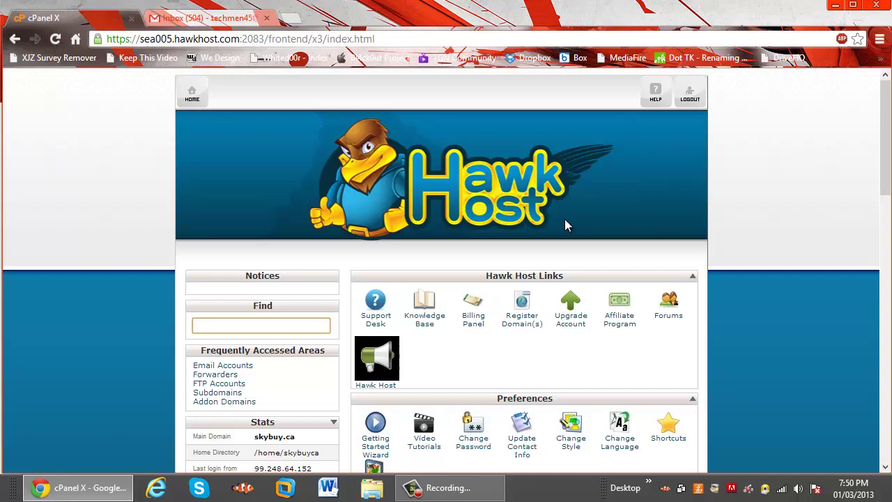
scroll(565, 219, down, 2)
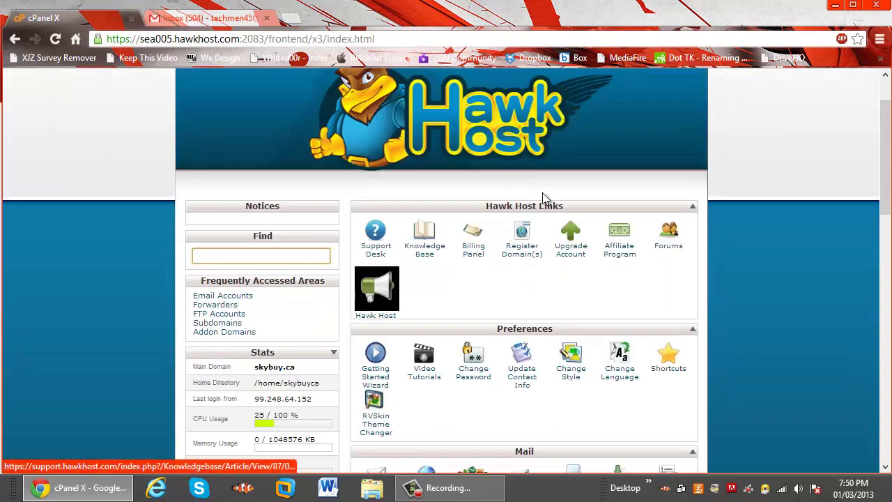
scroll(439, 223, down, 2)
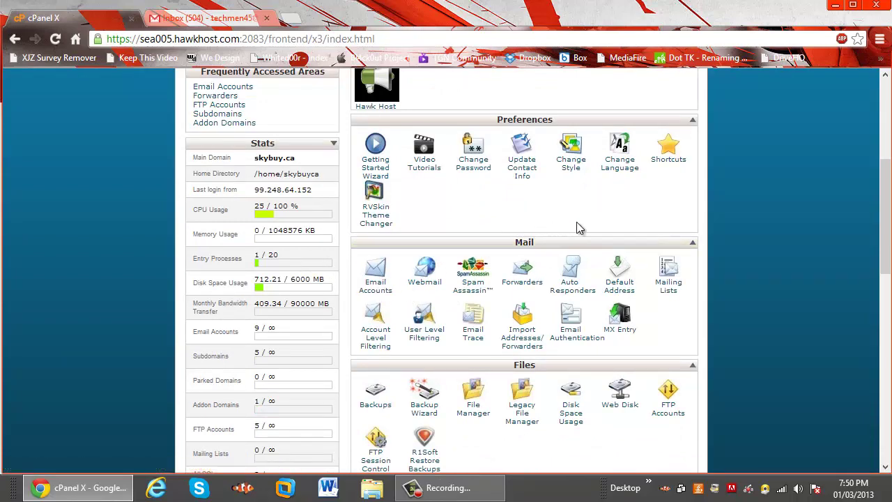
scroll(741, 245, up, 4)
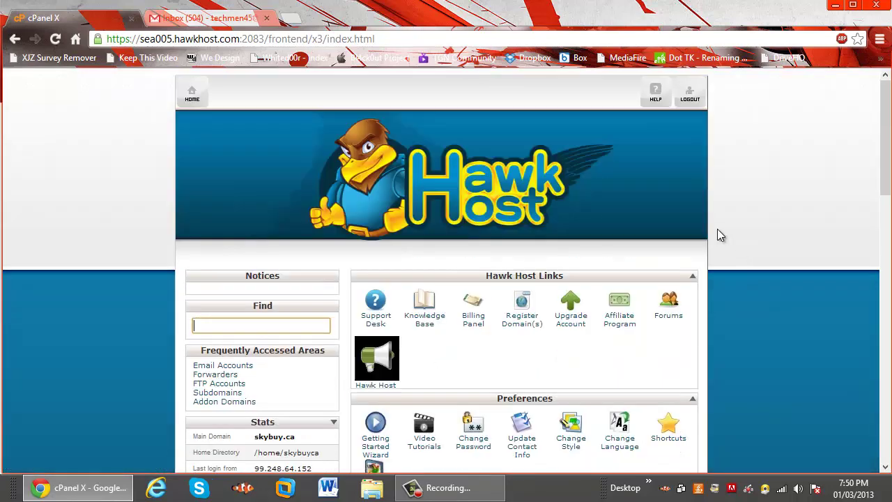
scroll(721, 235, down, 4)
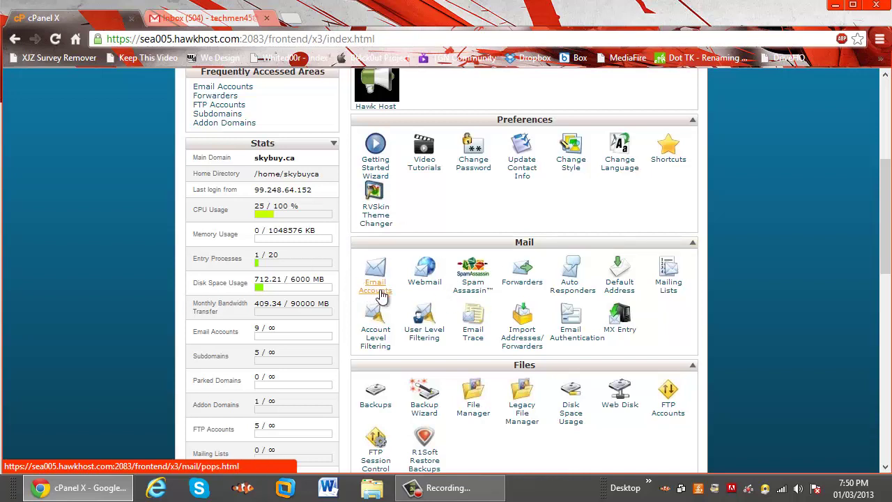
Create a bl4ck0ut.com email account, entering the username and the password twice
click(379, 296)
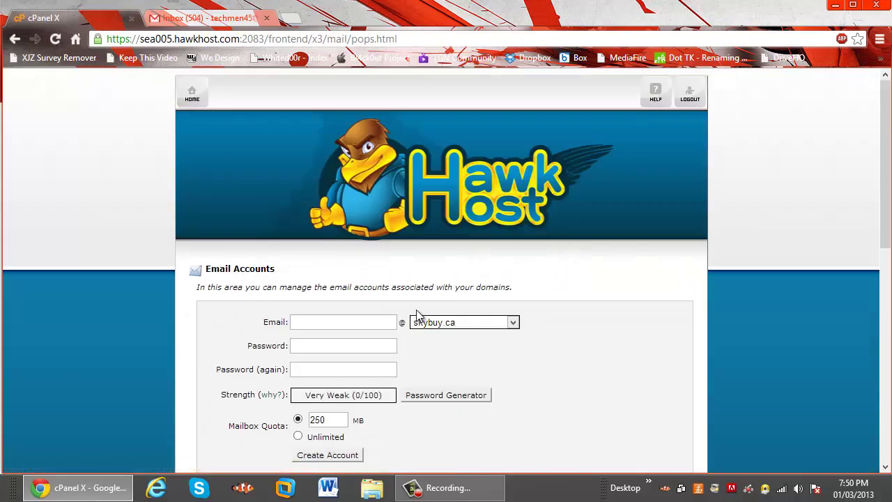
click(481, 326)
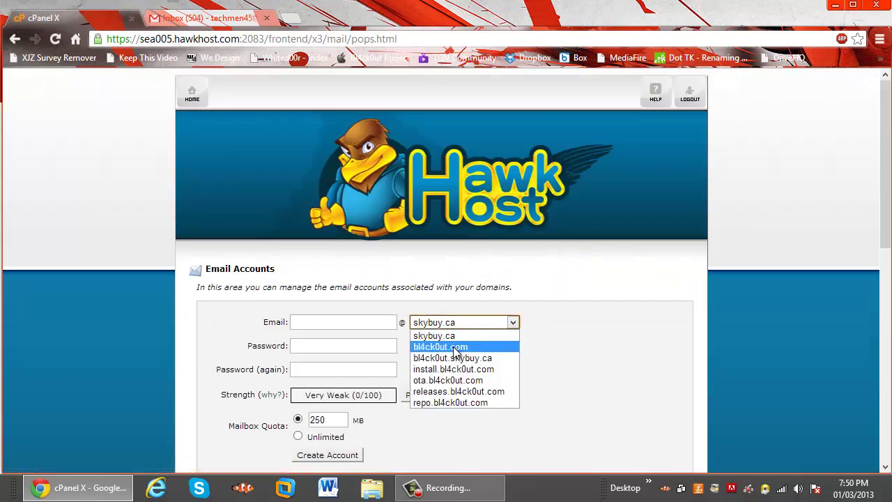
click(443, 344)
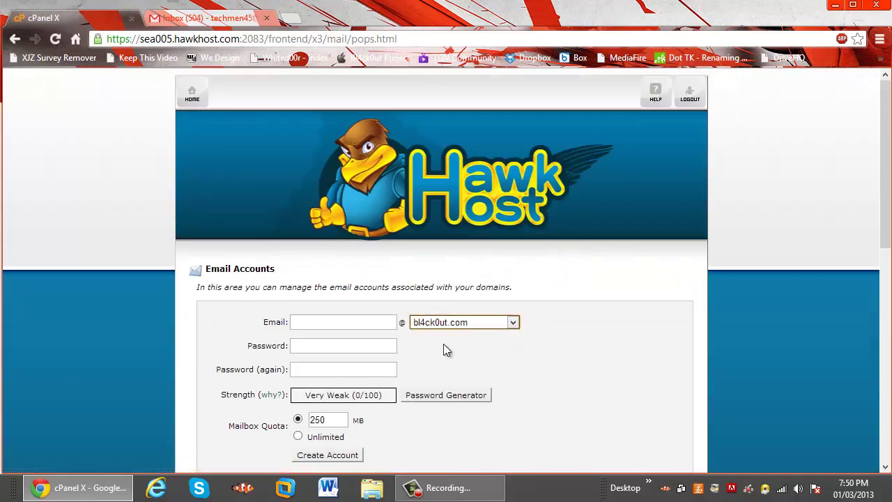
click(382, 321)
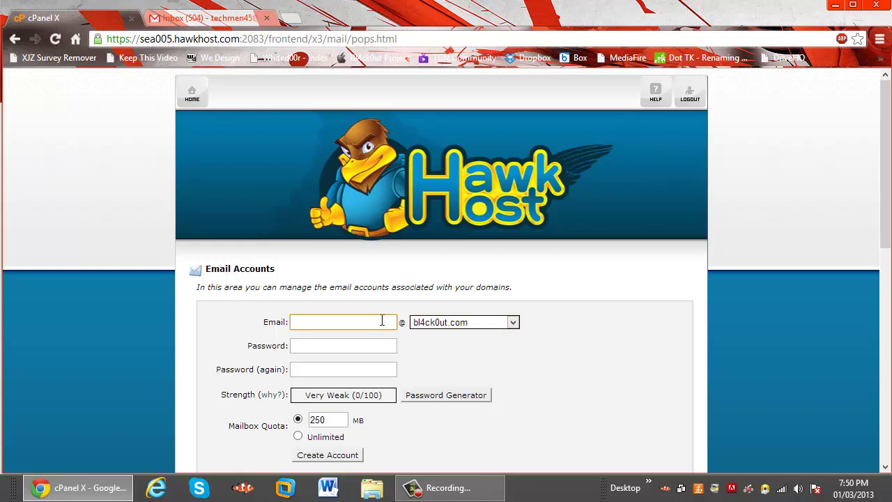
click(359, 345)
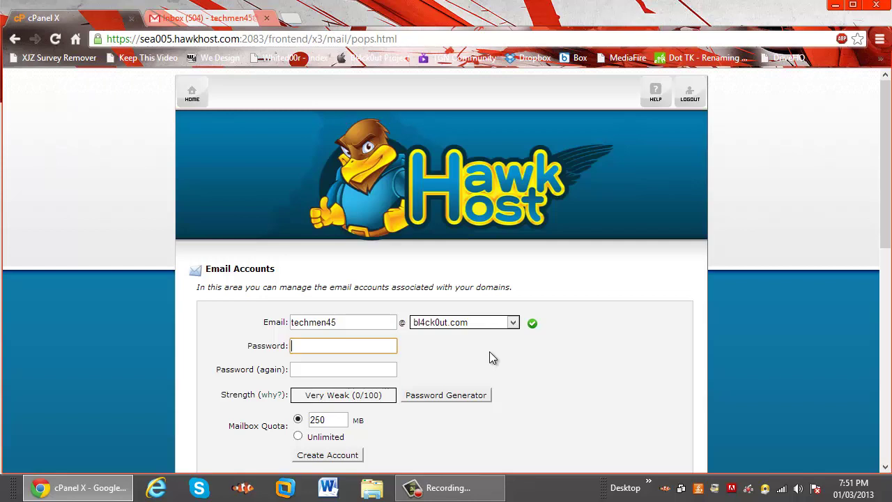
text(••••••)
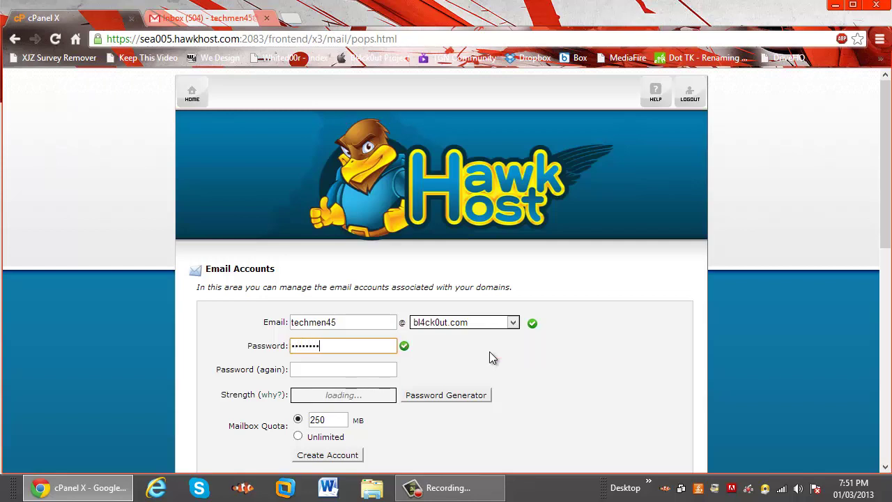
key(Tab)
text(••)
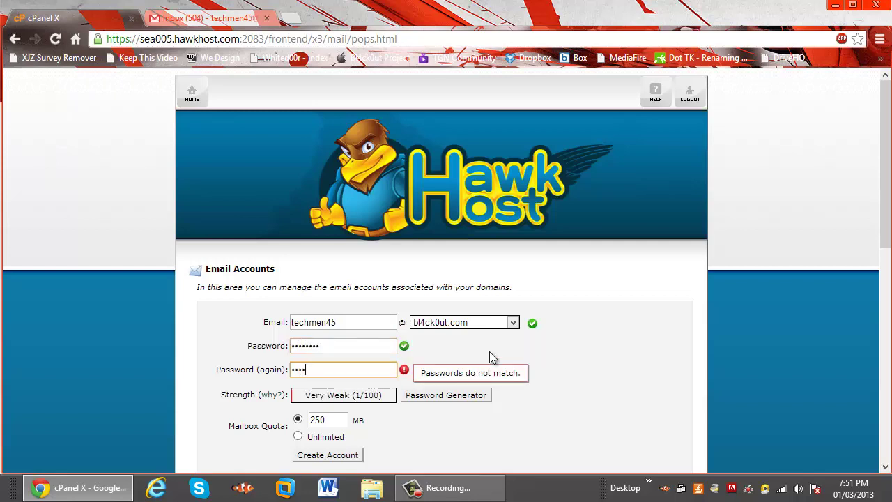
text(••••••)
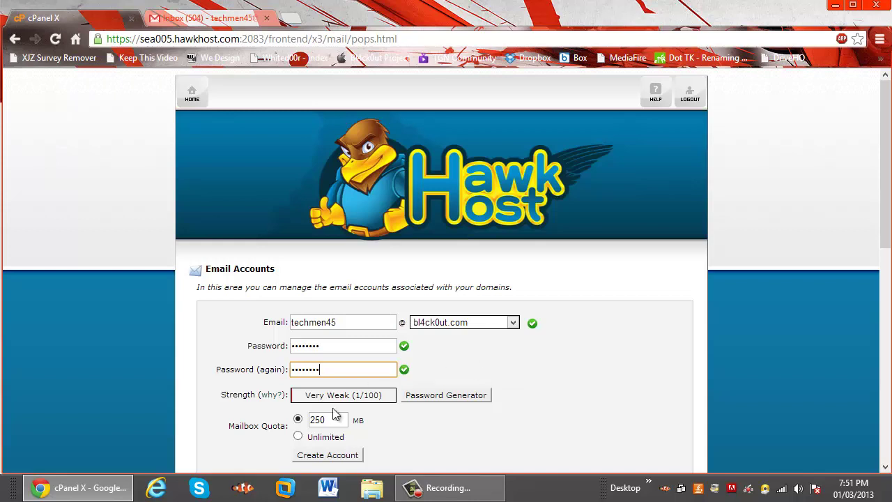
click(351, 456)
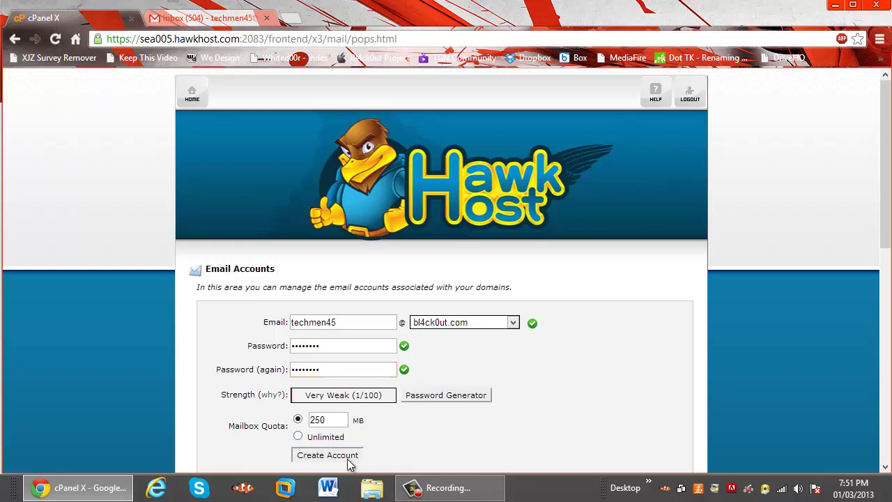
scroll(539, 408, down, 1)
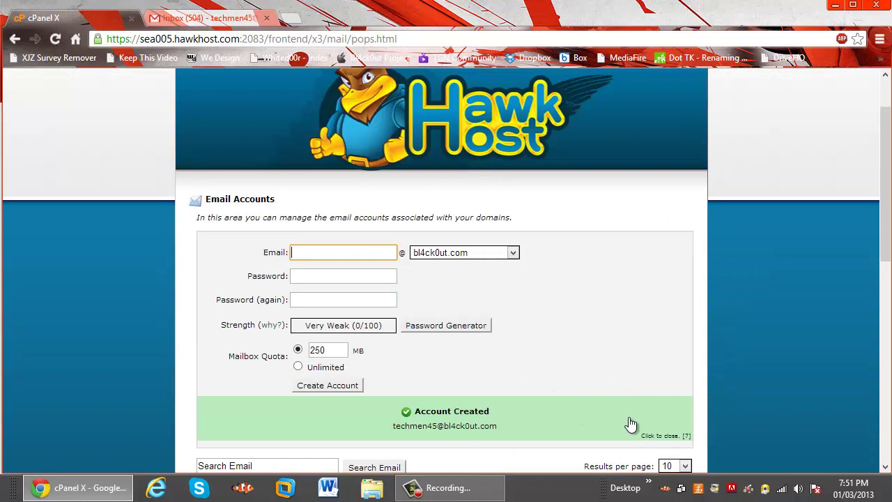
Return to the cPanel home page and open the Forwarders page
scroll(632, 424, up, 1)
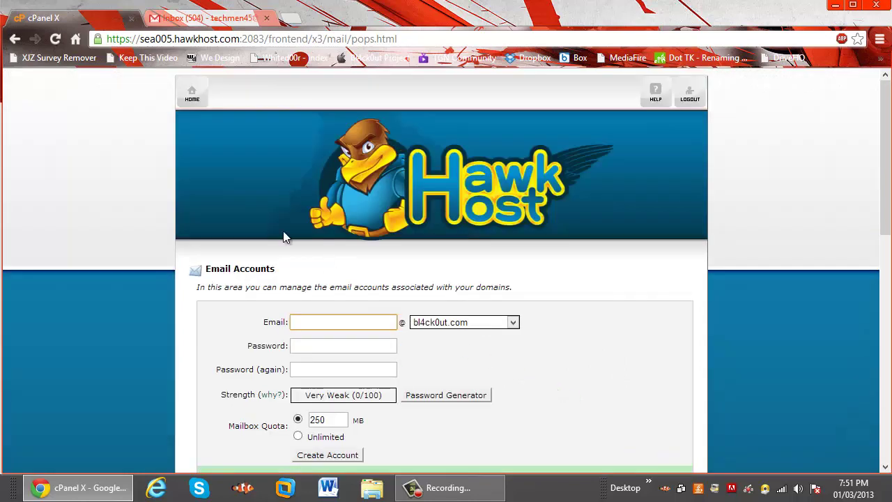
click(192, 94)
scroll(537, 363, down, 4)
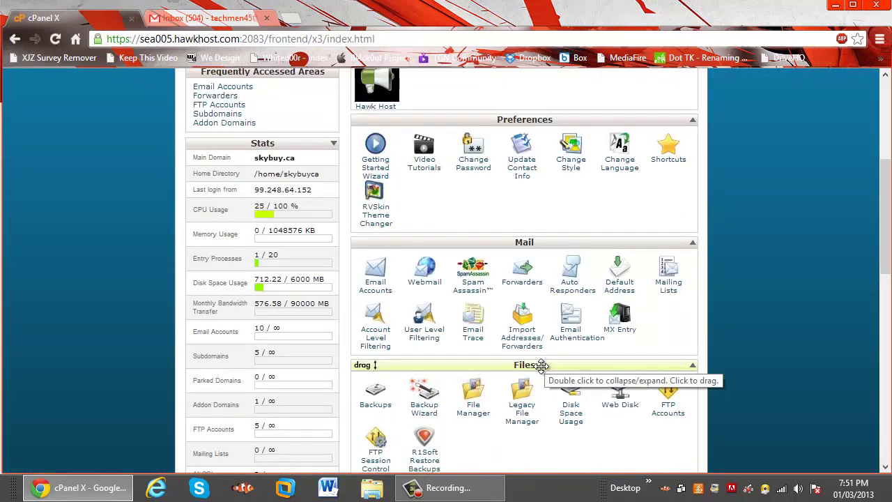
scroll(543, 255, down, 1)
click(522, 210)
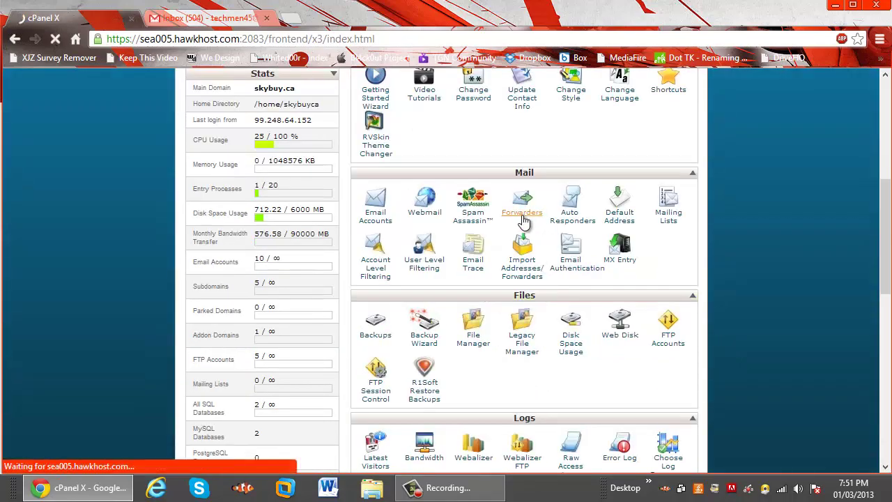
scroll(355, 361, down, 6)
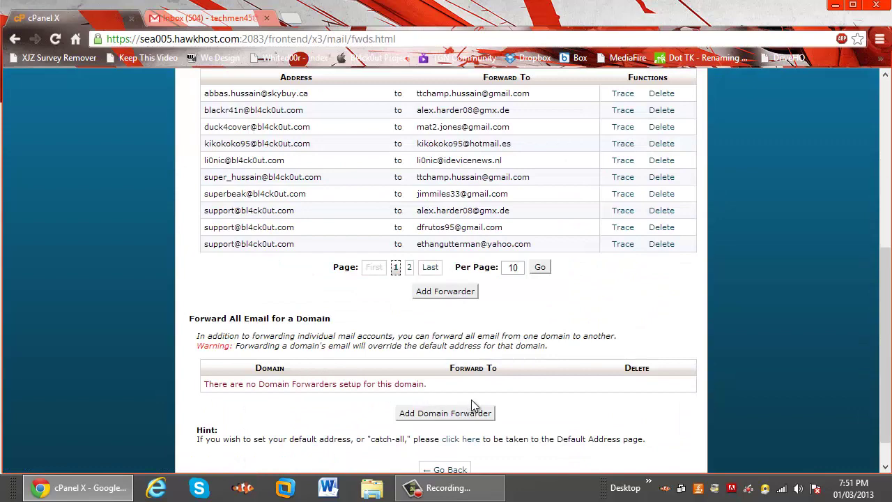
Fill in a new forwarder from the bl4ck0ut.com account's address to the Gmail destination address
click(454, 292)
click(495, 334)
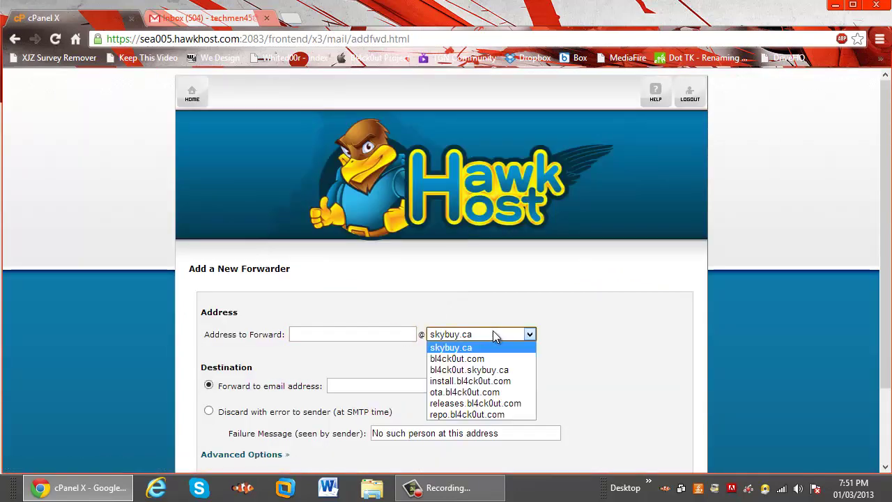
click(488, 367)
click(481, 334)
click(475, 357)
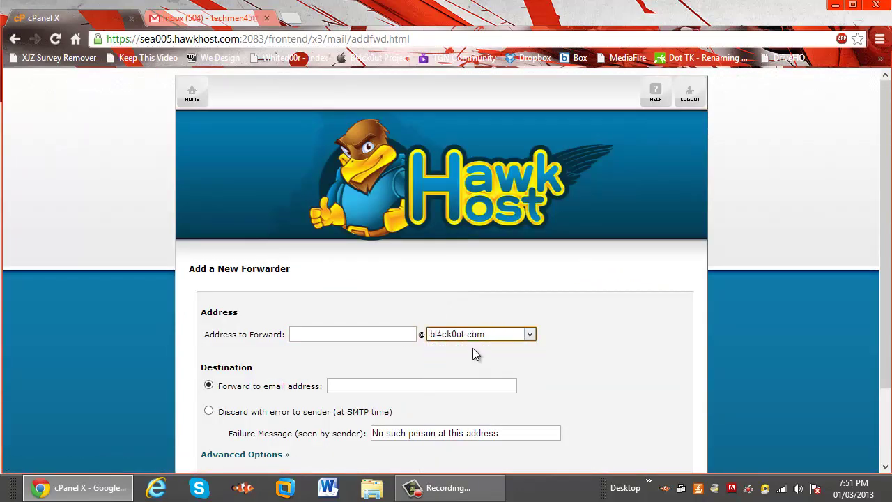
click(327, 340)
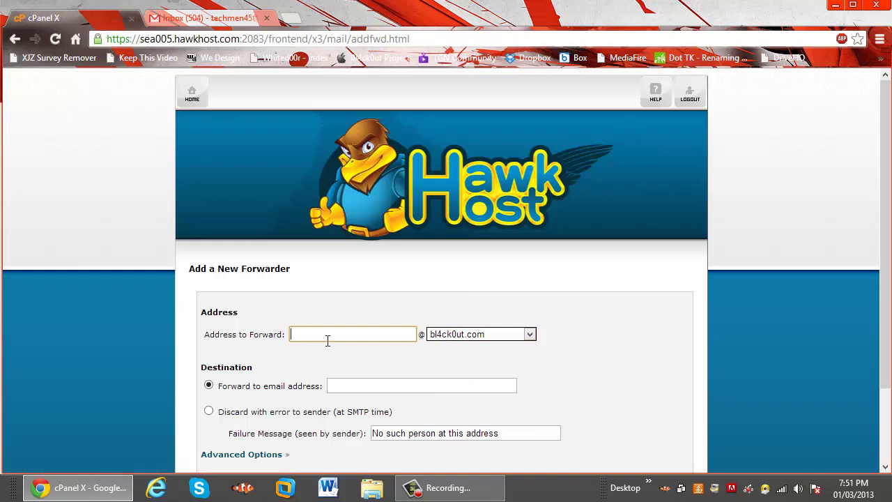
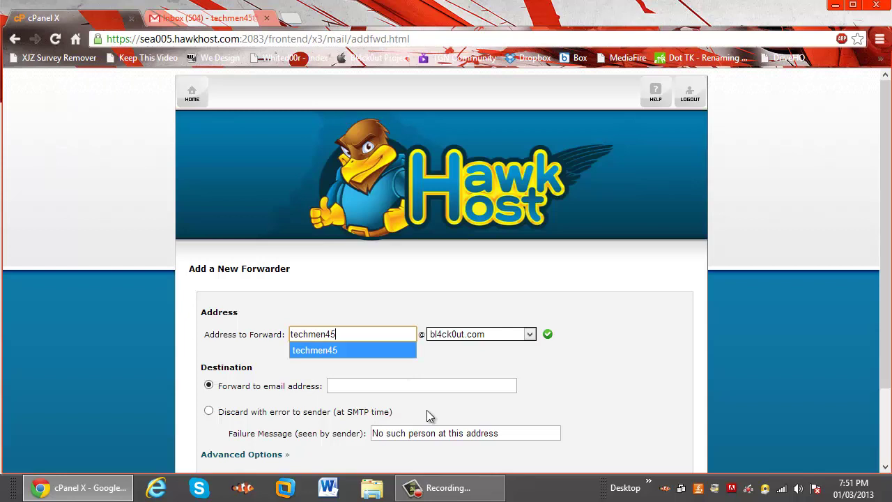
click(451, 388)
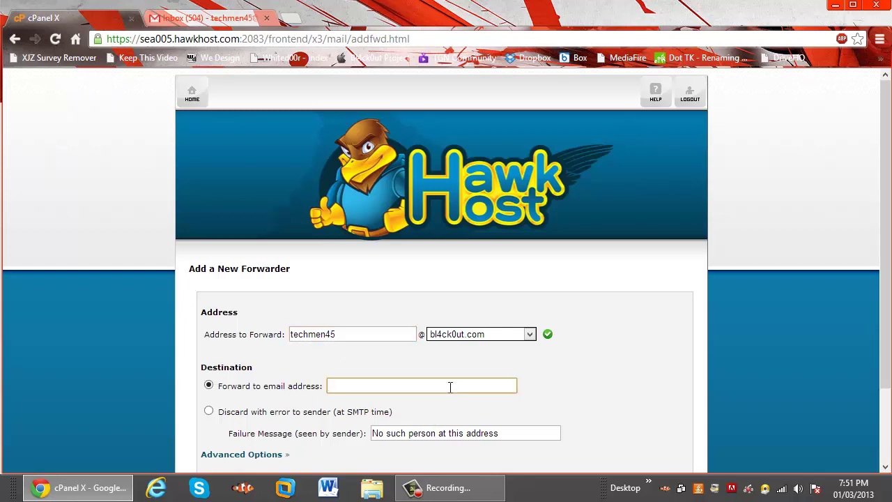
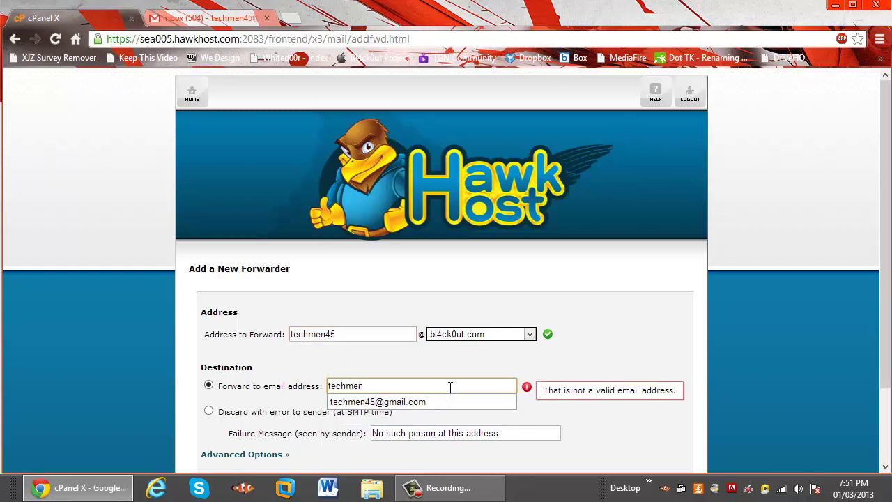
key(Down)
key(Return)
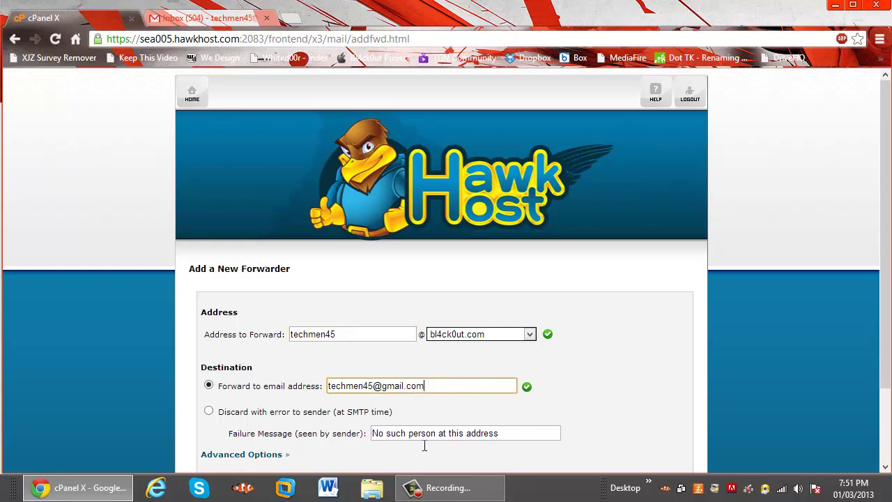
Save the forwarder and return to the cPanel home page
scroll(235, 395, down, 1)
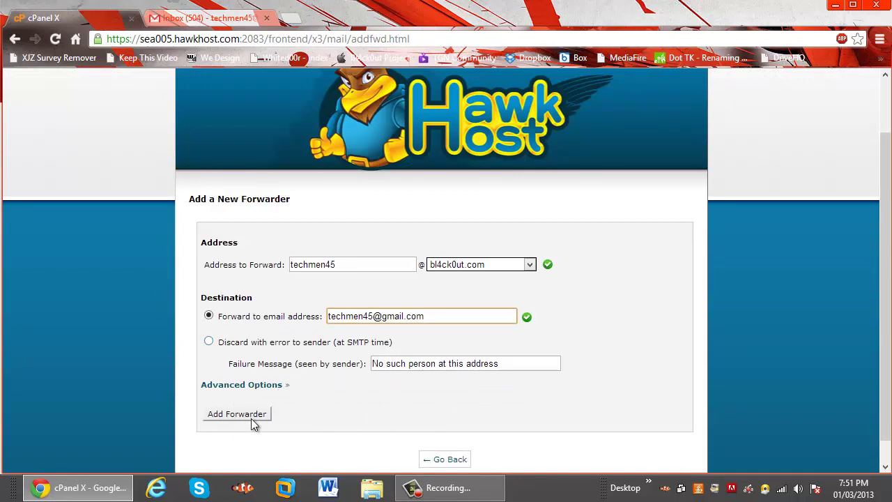
click(255, 417)
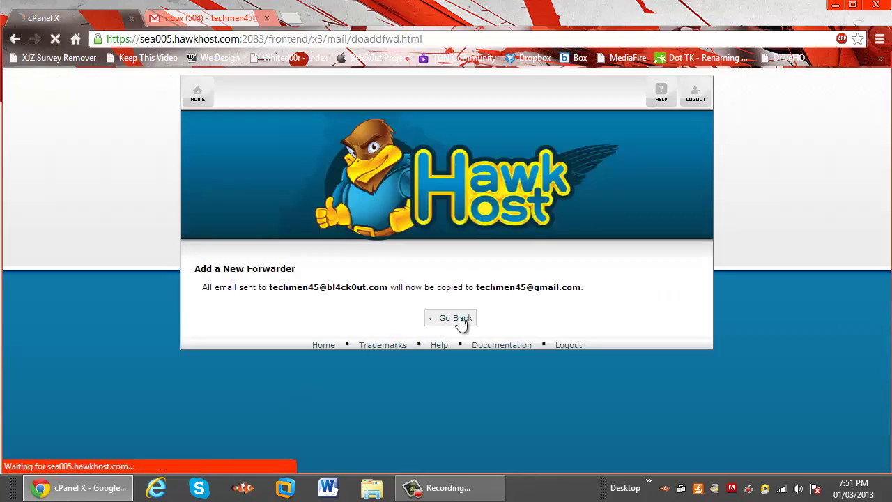
click(460, 322)
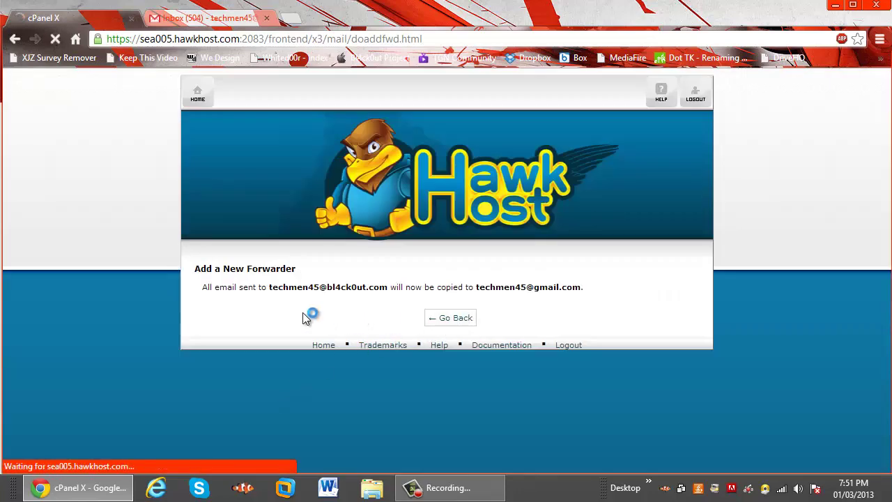
click(193, 98)
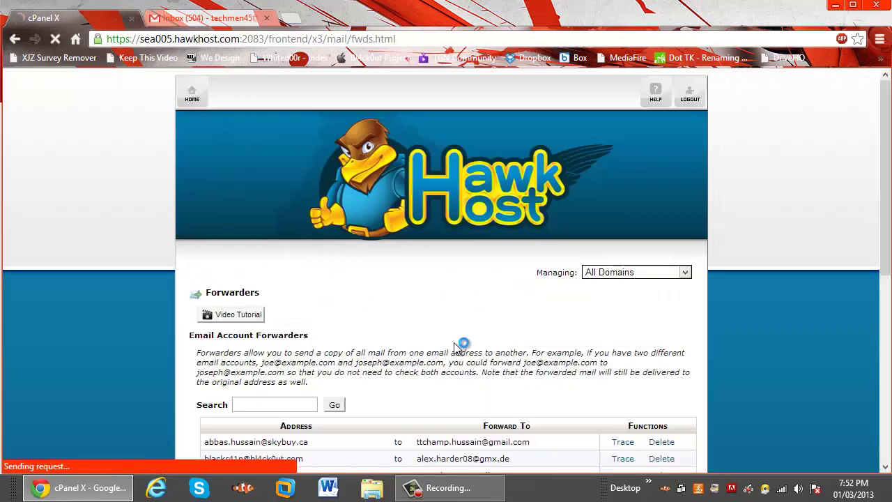
From Email Accounts, log in to webmail for the new bl4ck0ut.com account with its password
scroll(425, 363, down, 4)
scroll(425, 364, down, 2)
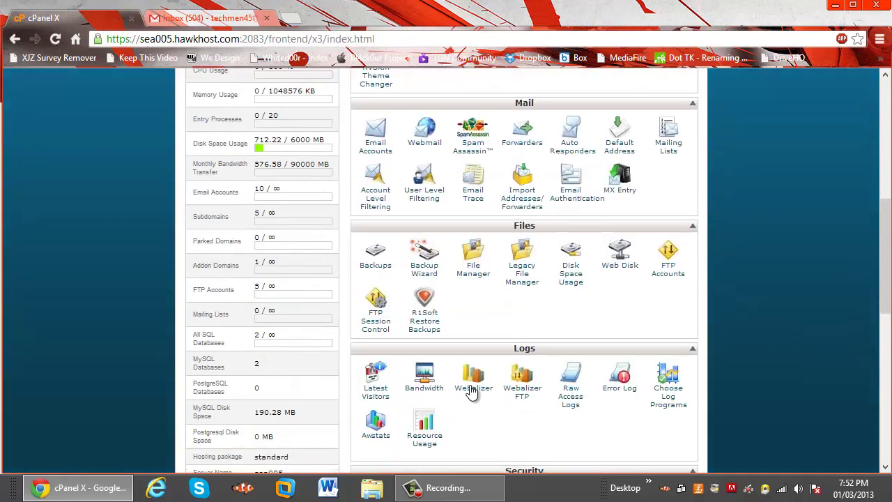
scroll(412, 239, up, 2)
click(375, 285)
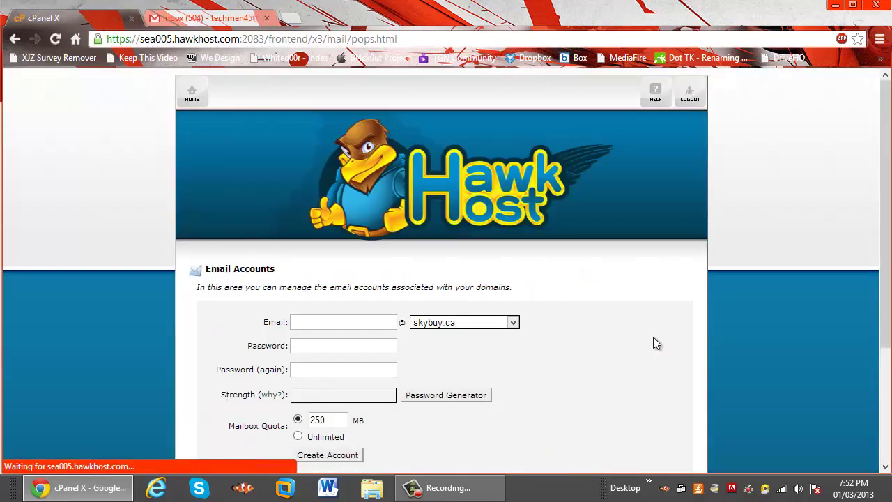
scroll(654, 341, down, 10)
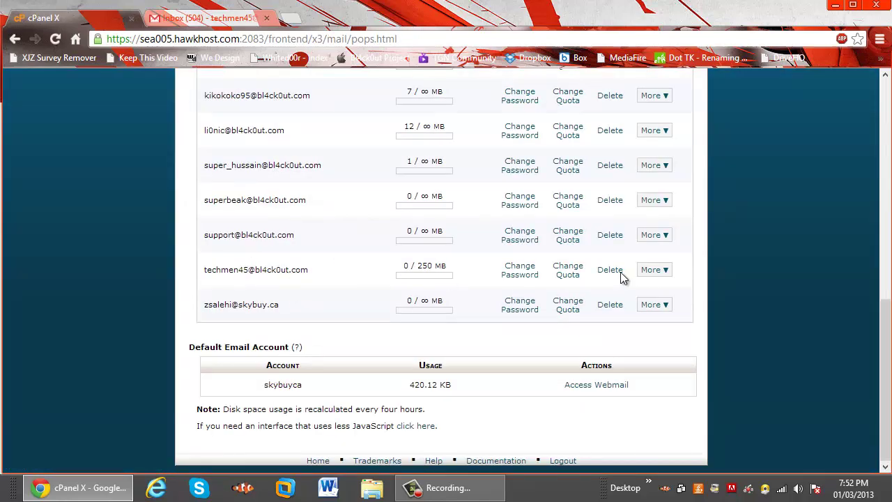
click(656, 273)
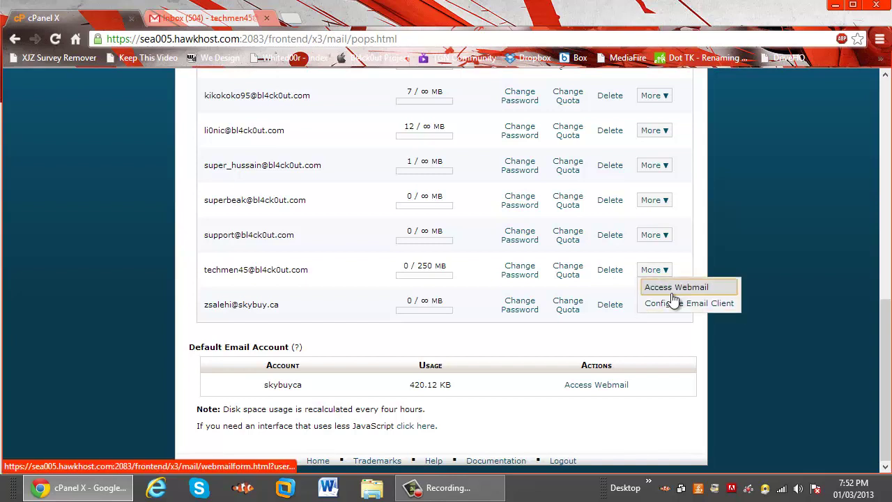
click(673, 288)
click(452, 309)
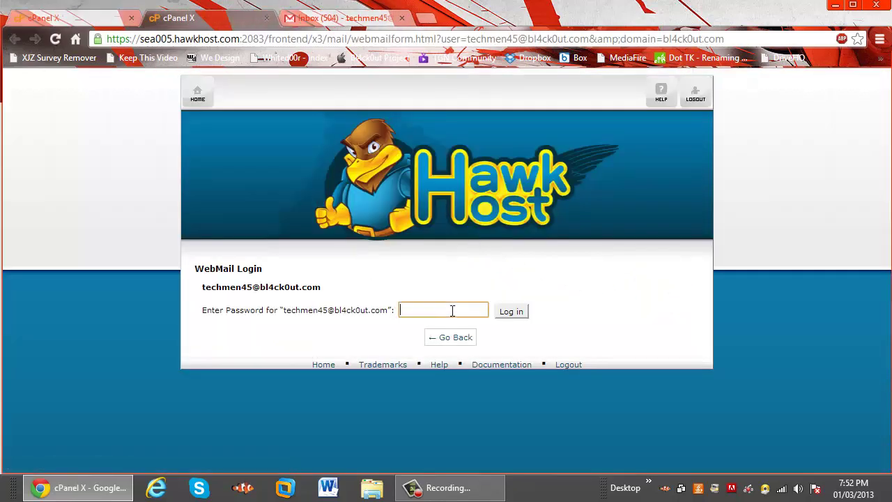
text(••••••)
key(Return)
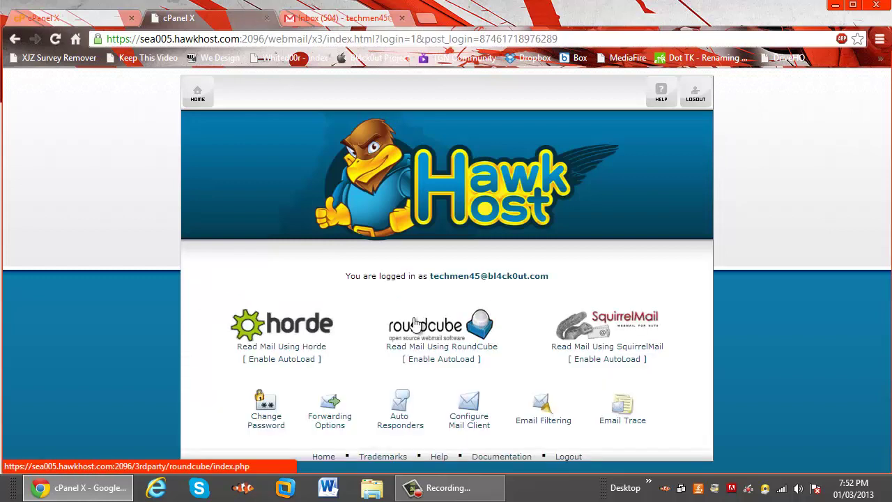
In Roundcube, send the account's own address a message with subject 'test' and body 'test'
click(479, 349)
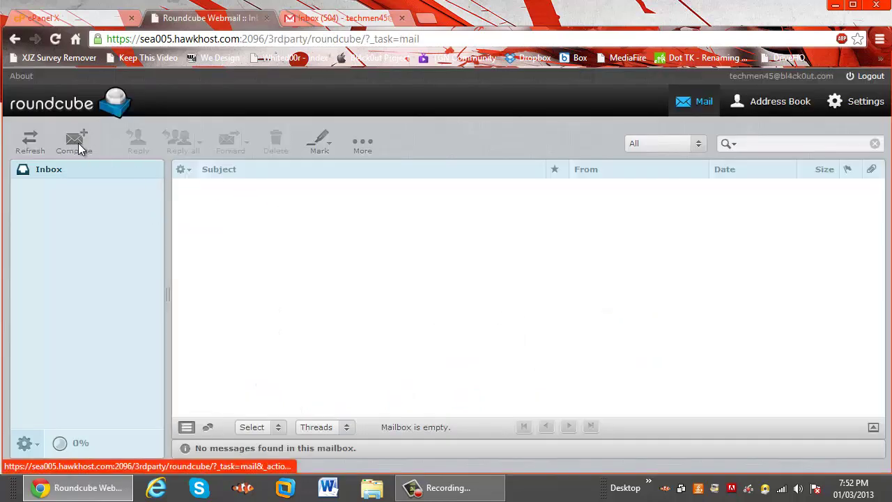
click(75, 143)
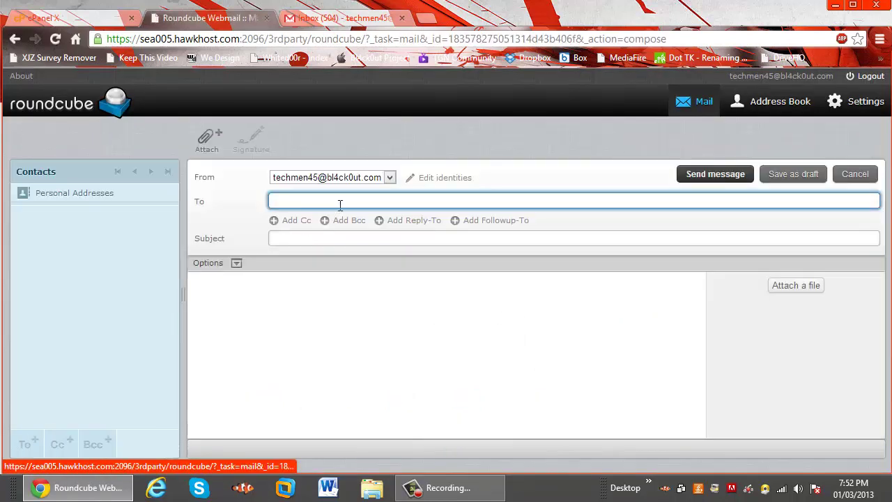
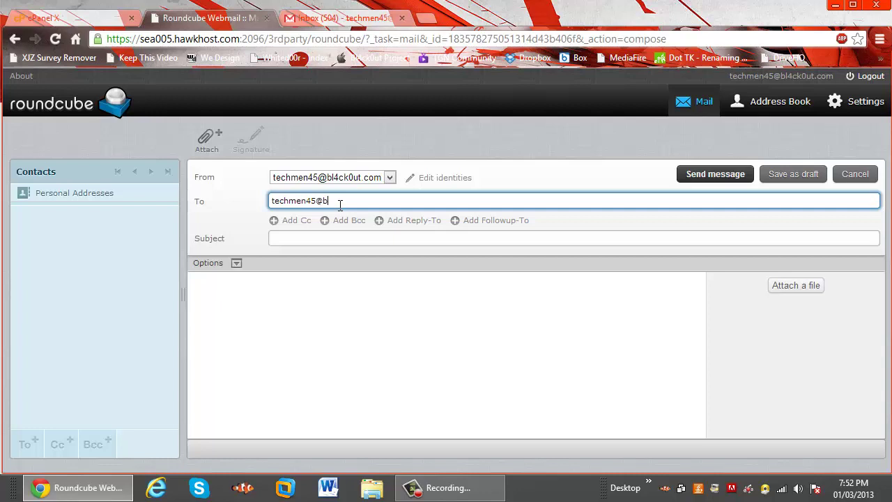
key(Tab)
text(test)
key(Tab)
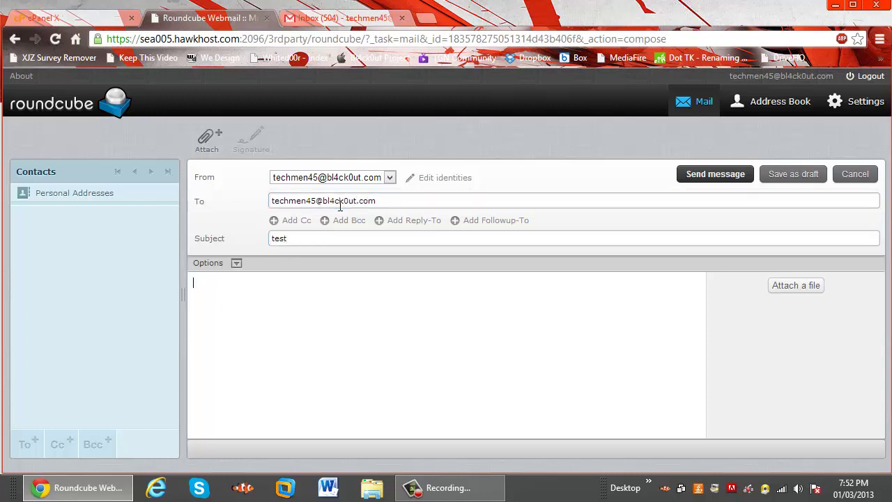
text(test)
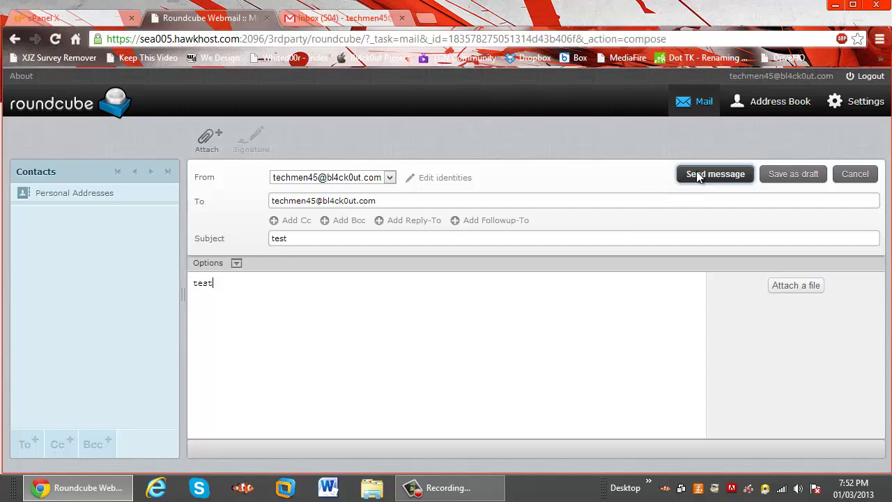
click(696, 175)
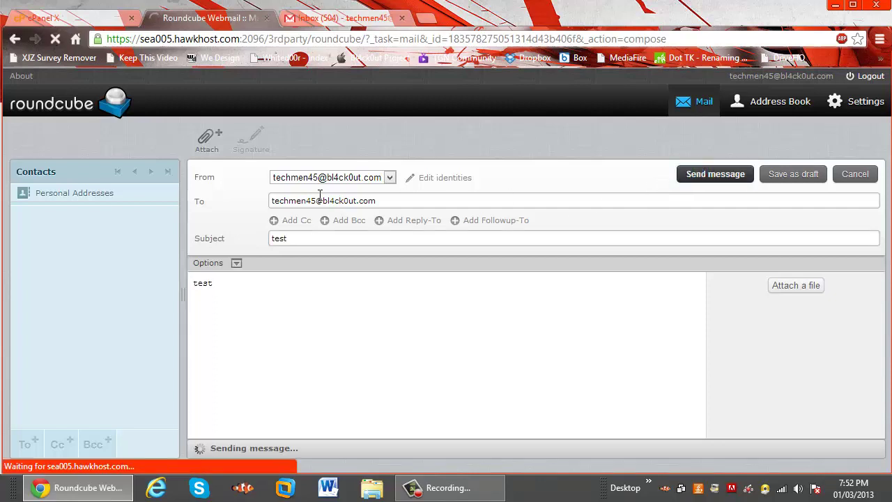
Open the forwarded test message in Gmail, then go to Settings > Accounts and Import
click(356, 19)
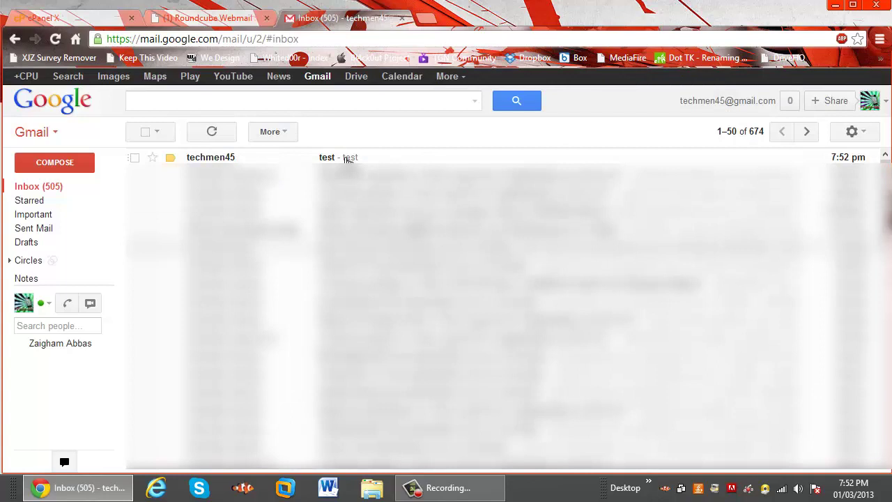
click(335, 157)
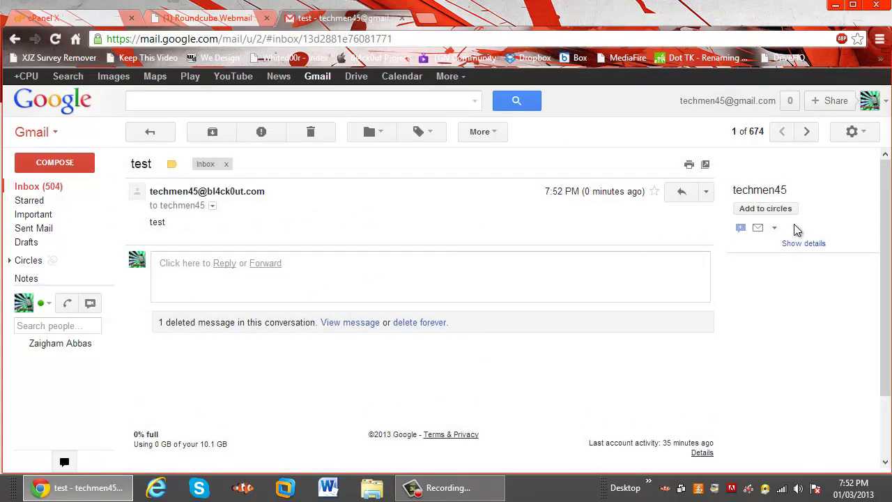
click(852, 133)
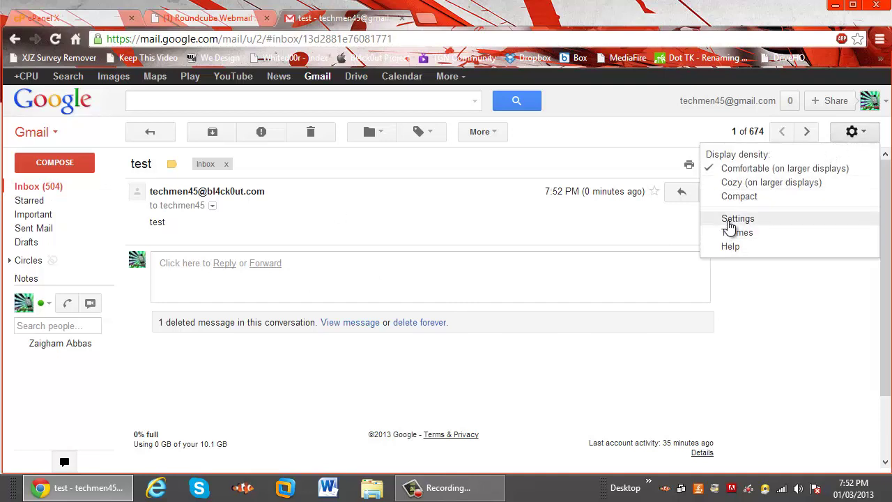
click(704, 218)
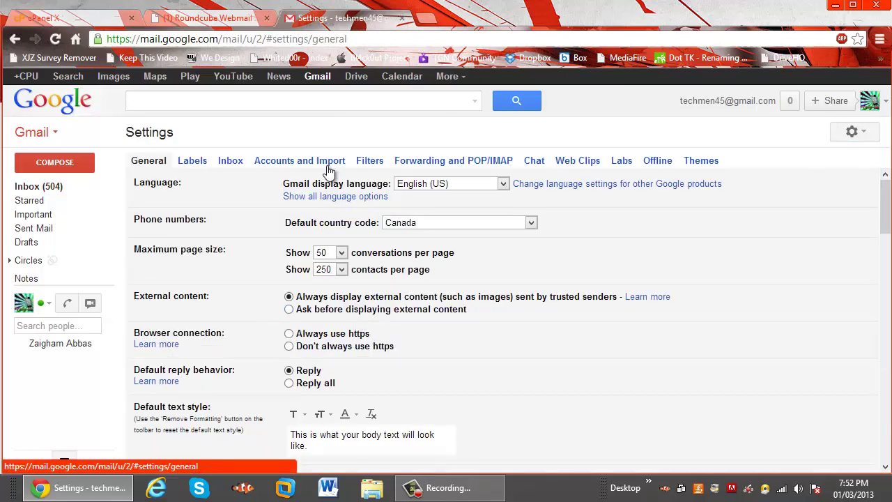
click(308, 163)
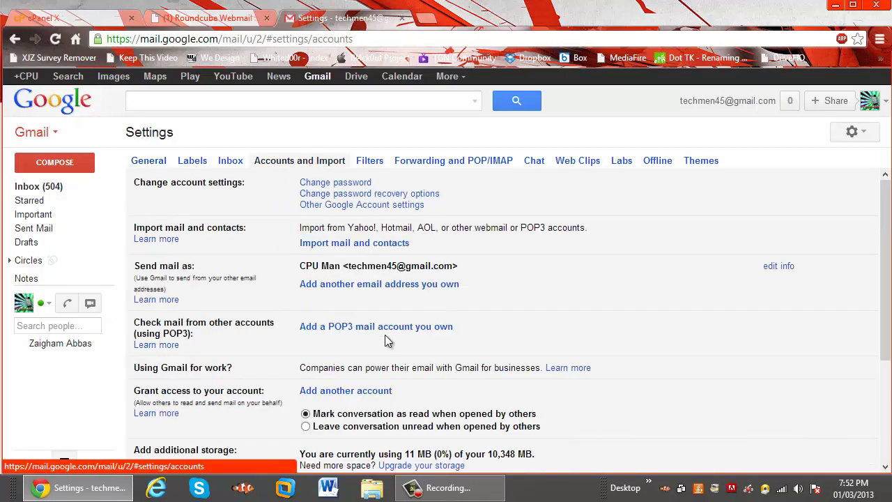
Add the bl4ck0ut.com address as a send-as address, entering the sender's name
click(339, 285)
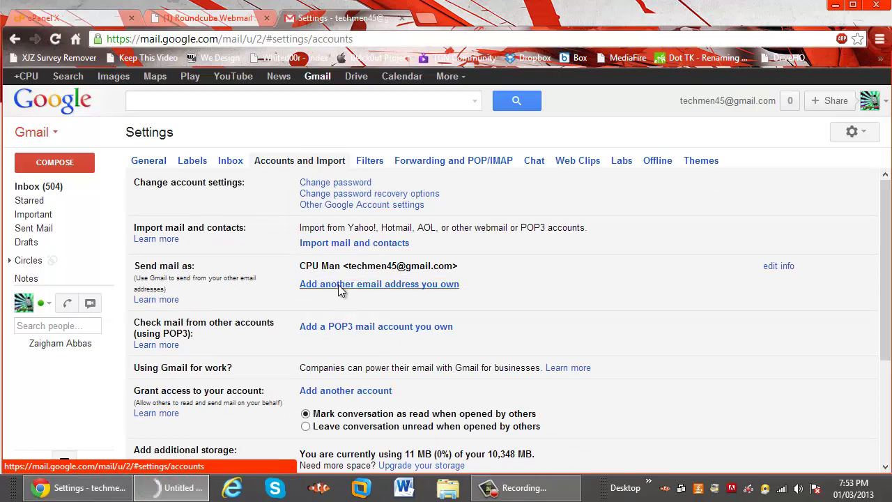
triple_click(174, 117)
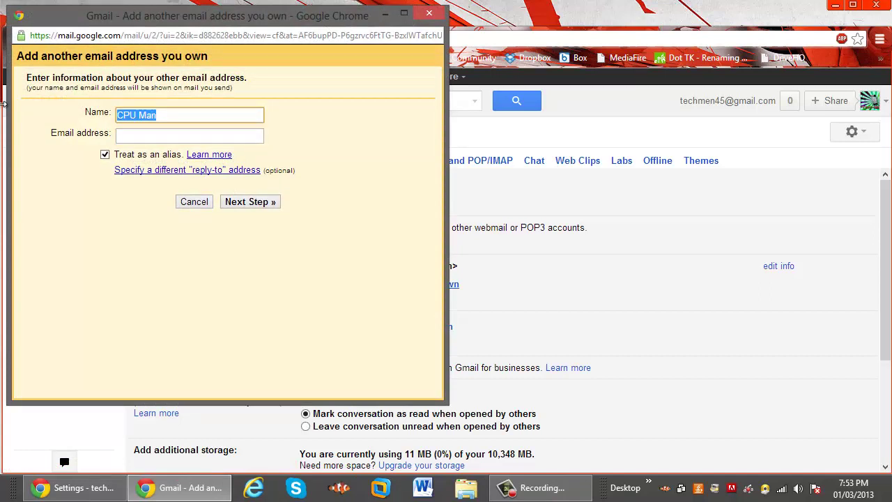
text(Hussain)
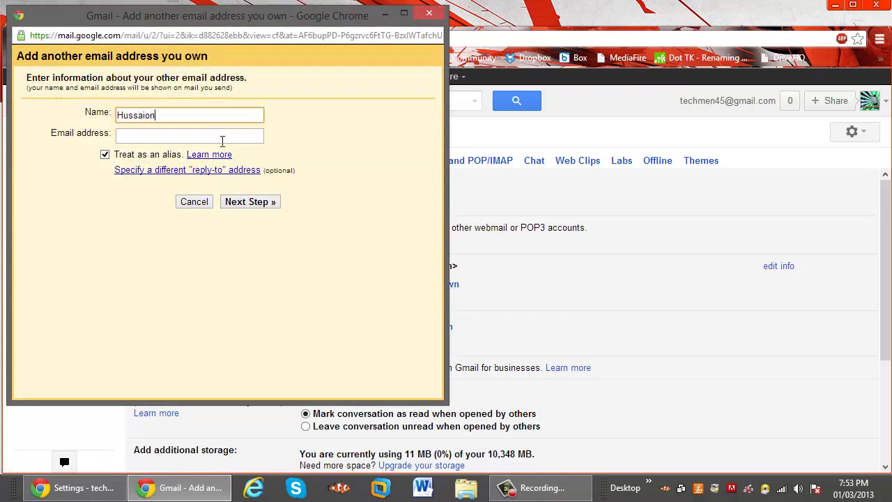
key(BackSpace)
click(221, 141)
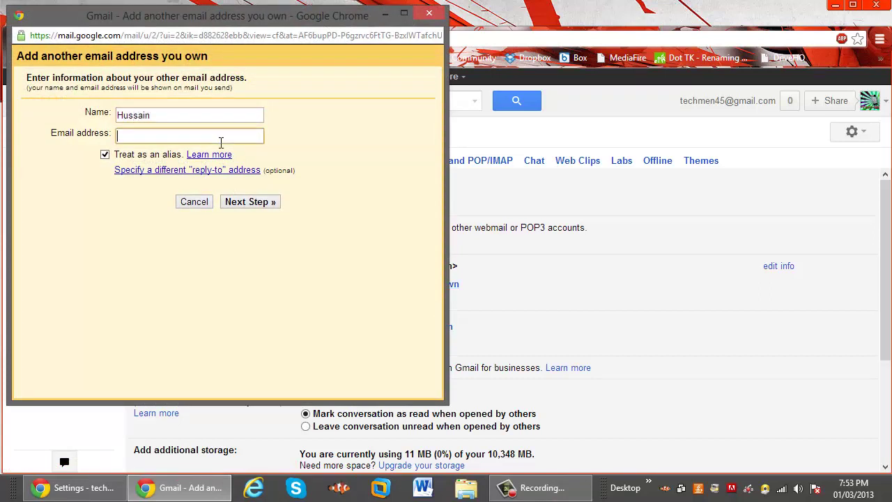
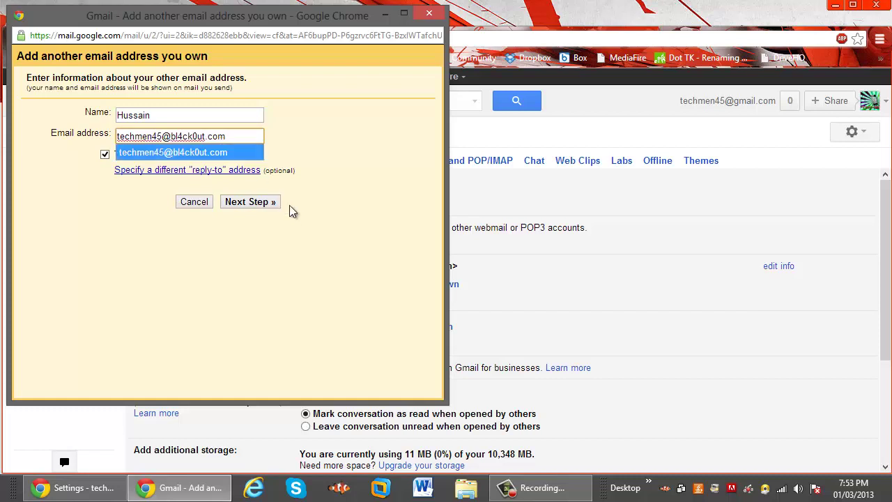
click(283, 215)
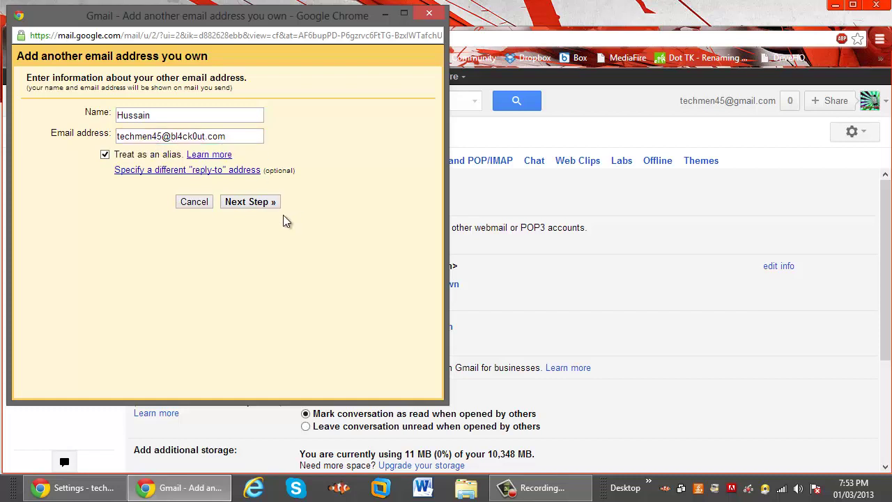
click(257, 204)
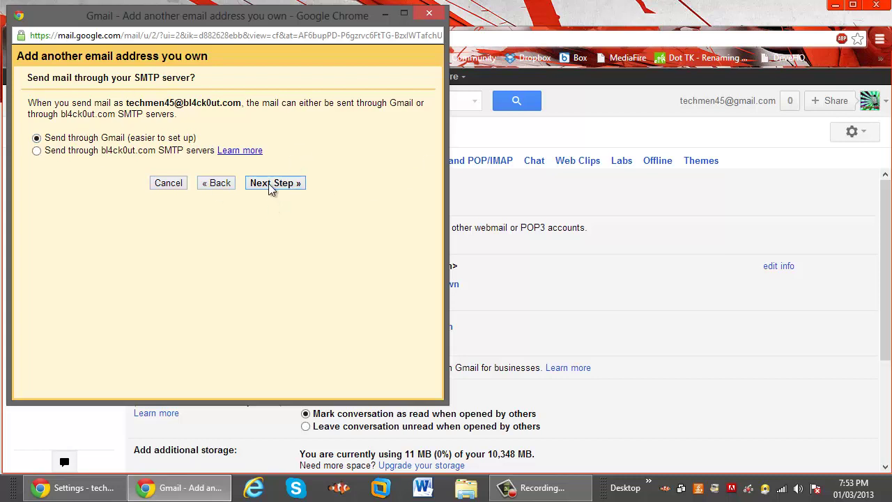
Keep 'Send through Gmail' and send the confirmation code to the new address
click(290, 185)
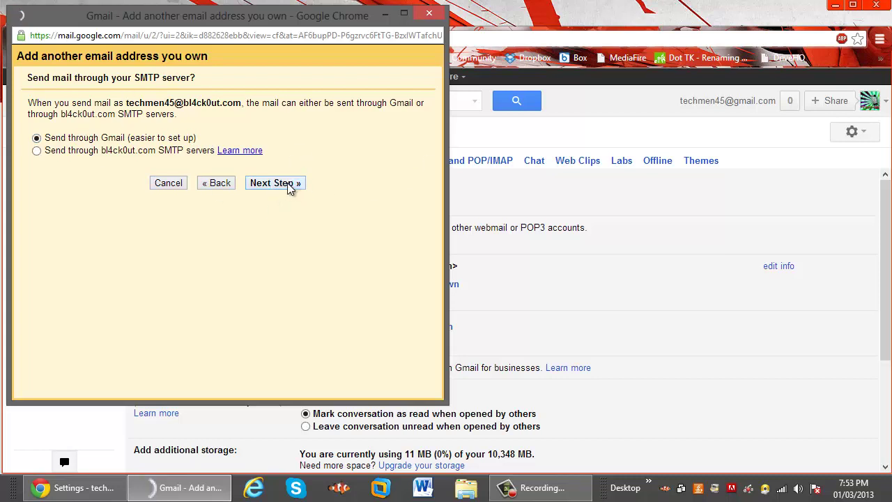
click(277, 159)
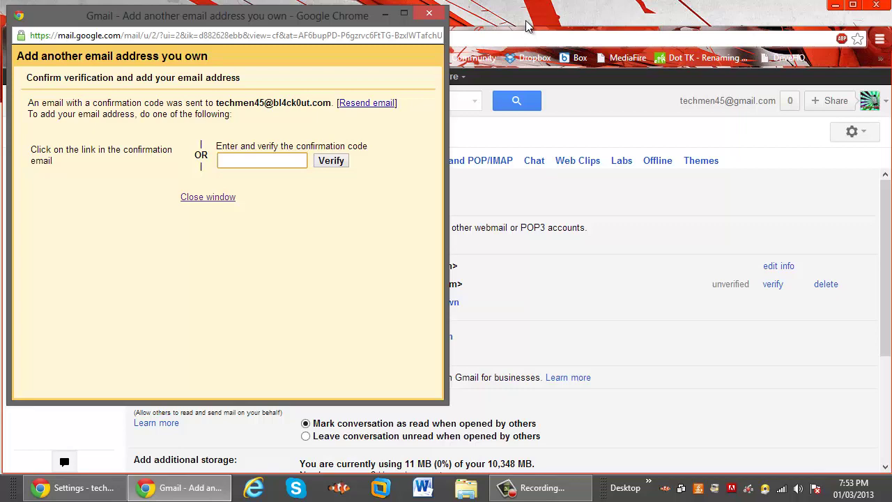
click(501, 32)
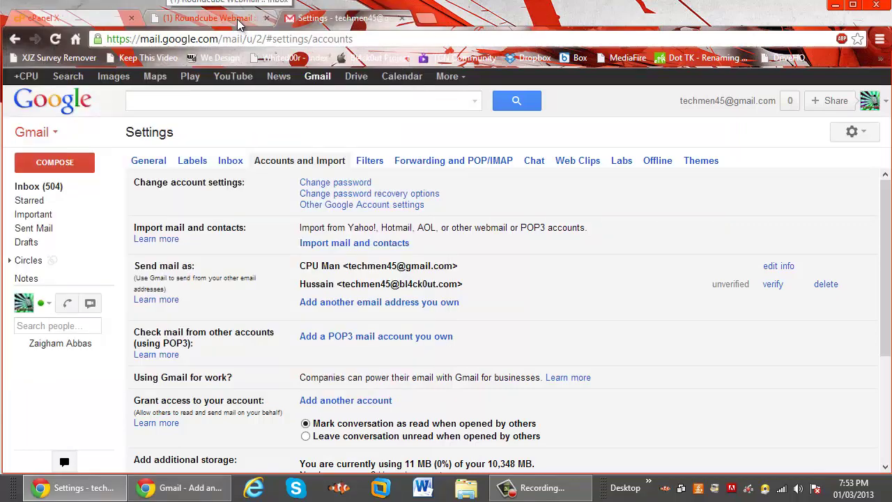
Copy the code from the Gmail Confirmation email in a new tab and paste it to verify the address
right_click(324, 77)
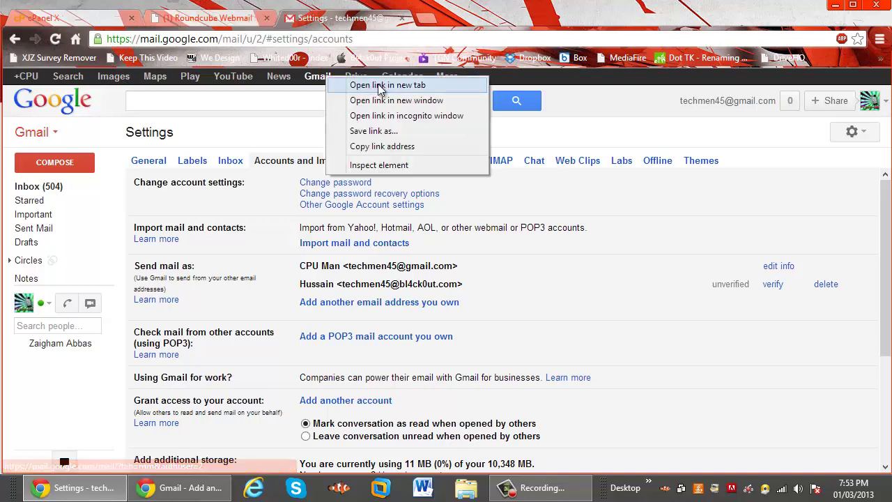
click(387, 85)
click(478, 19)
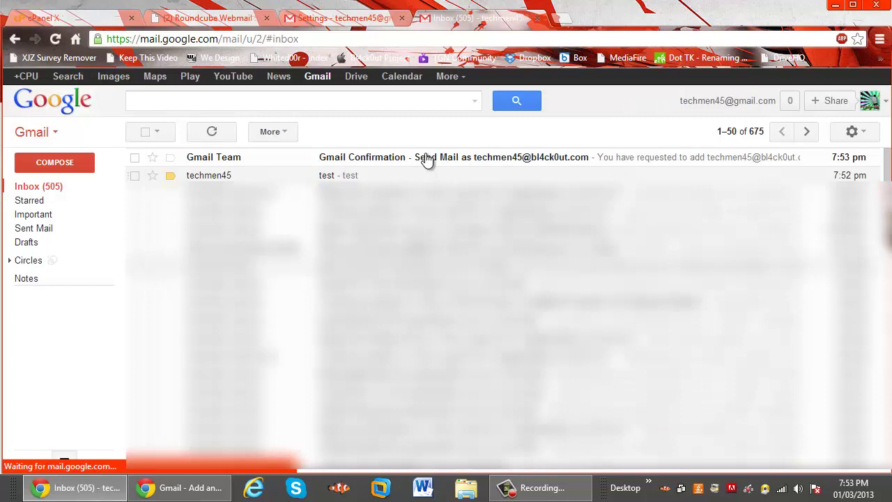
click(401, 157)
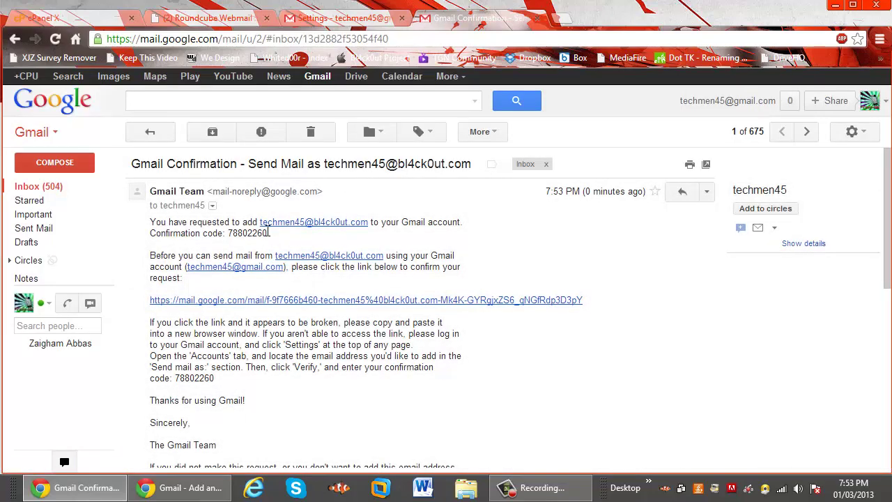
drag(269, 234, 229, 236)
key(ctrl+c)
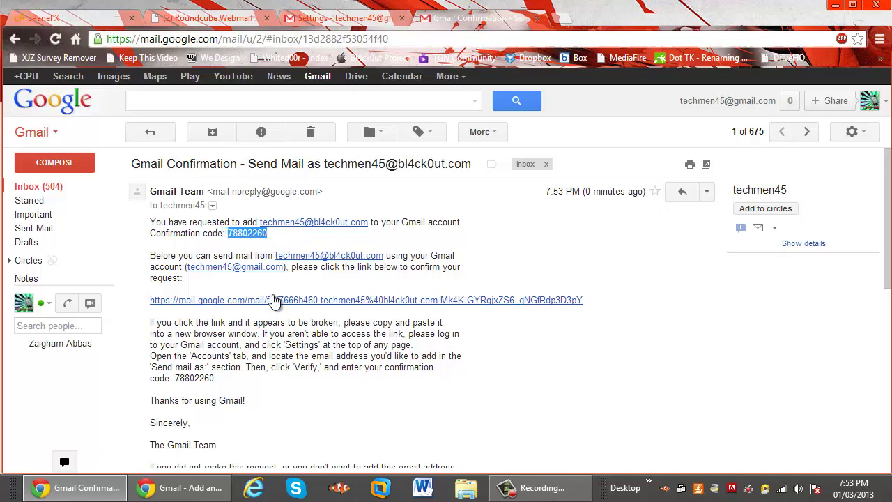
click(213, 500)
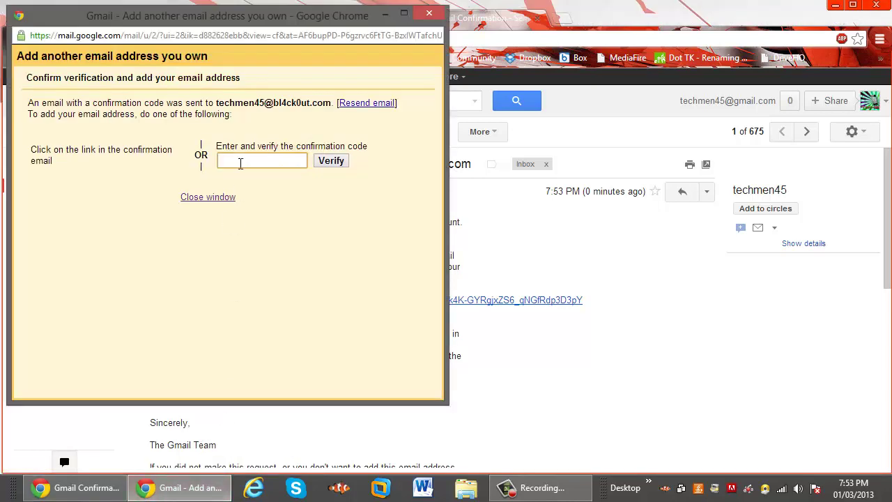
key(ctrl+v)
click(331, 161)
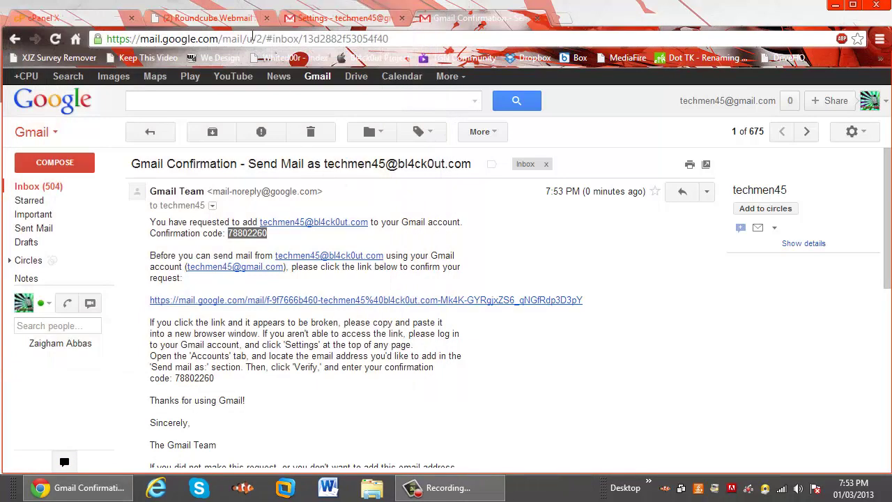
click(536, 19)
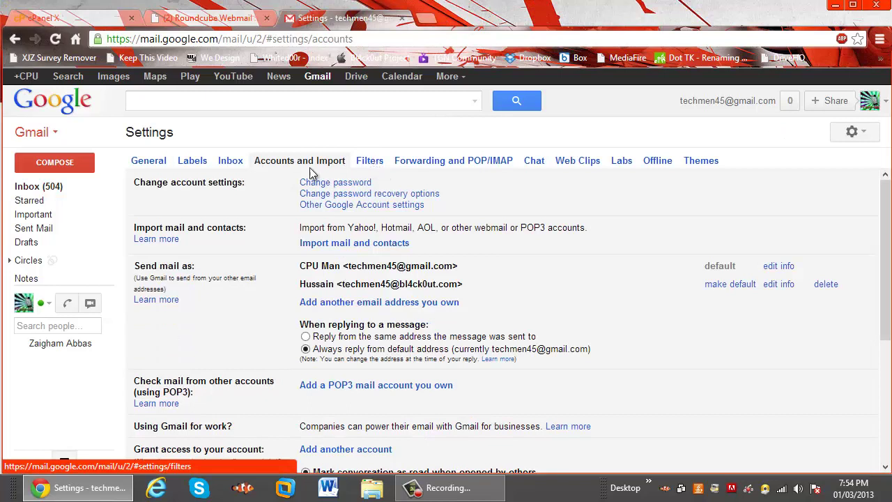
Create a new filter with the bl4ck0ut.com address in the To field and continue to its actions
mouse_move(21, 300)
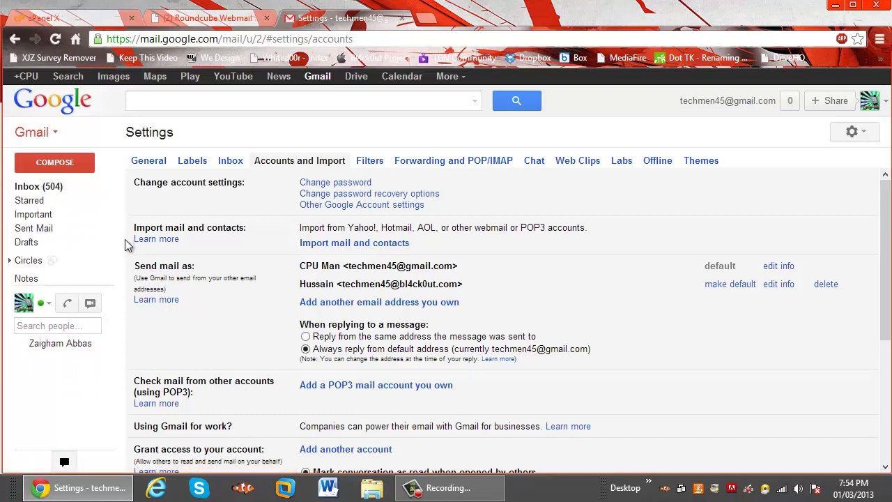
click(372, 162)
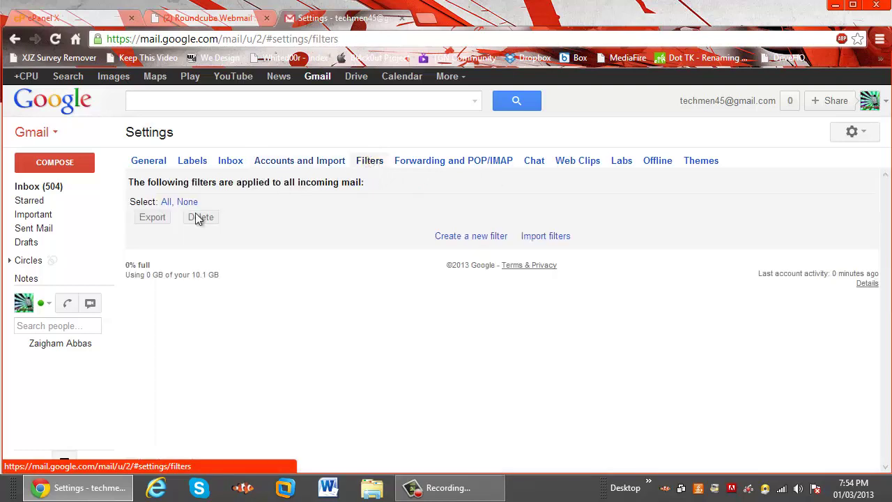
click(475, 237)
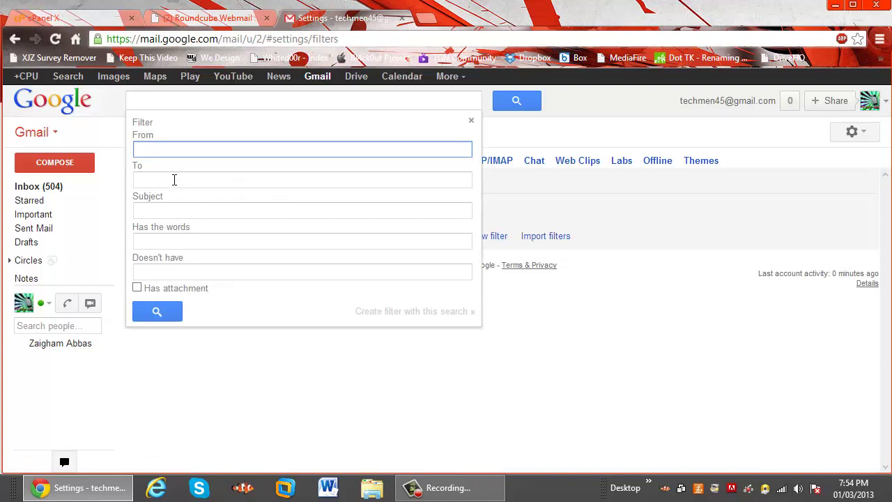
click(175, 180)
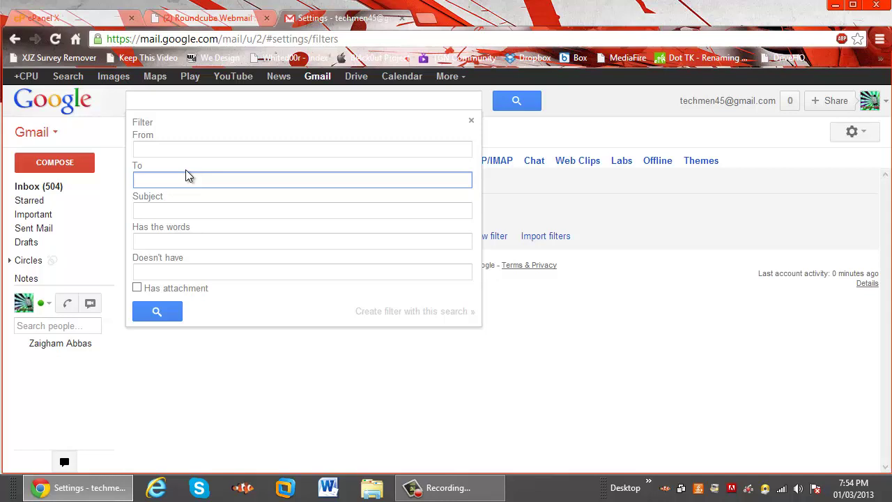
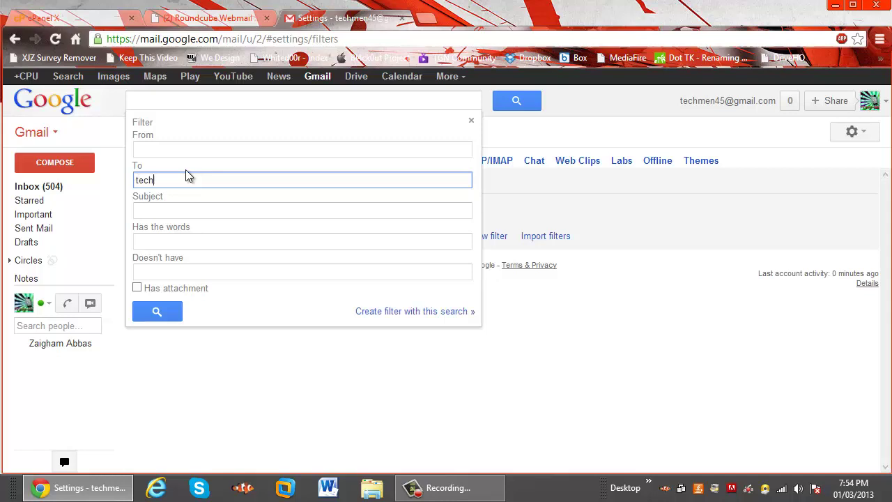
click(407, 318)
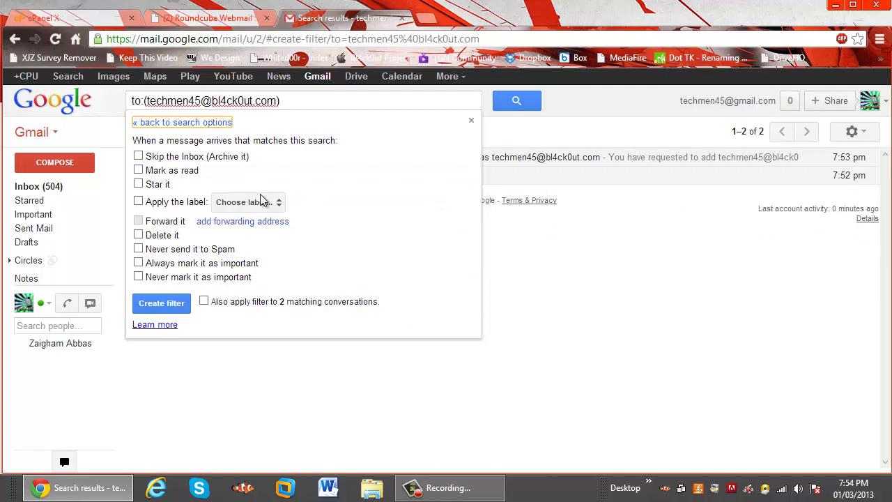
Apply a new 'Bl4ck0ut' label, also to the 2 matching conversations, and save the filter
click(244, 208)
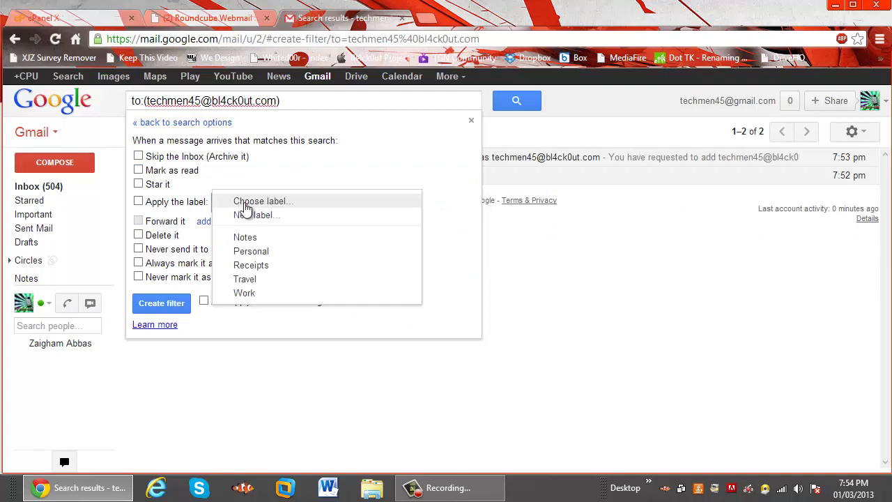
click(298, 222)
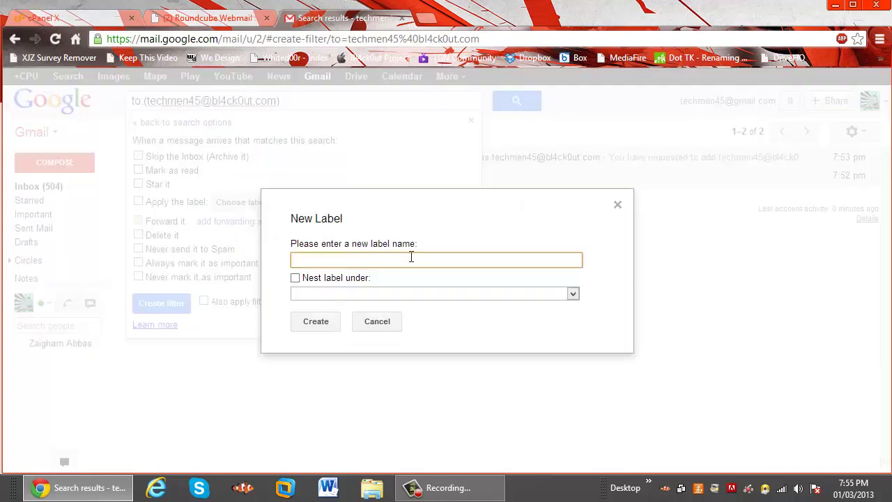
text(Bl4ck0ut)
click(329, 333)
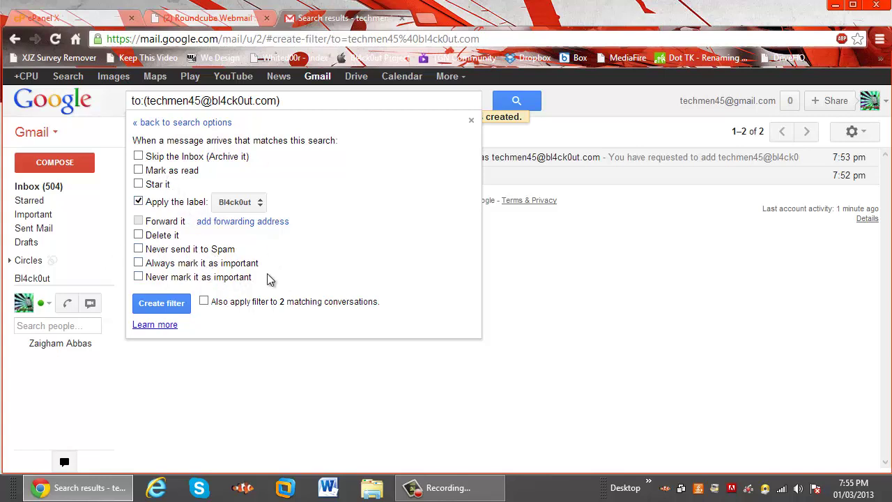
click(204, 302)
click(167, 310)
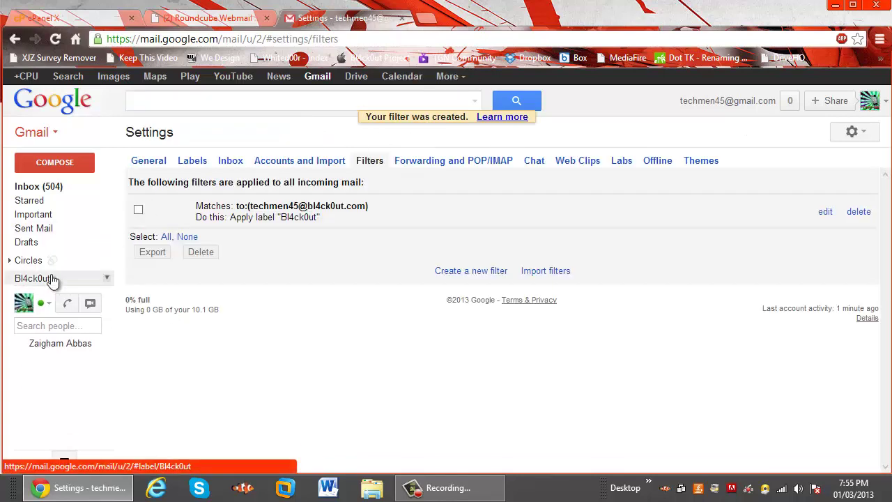
Give the Bl4ck0ut label a red colour, then view the inbox showing both tagged domain messages
mouse_move(60, 283)
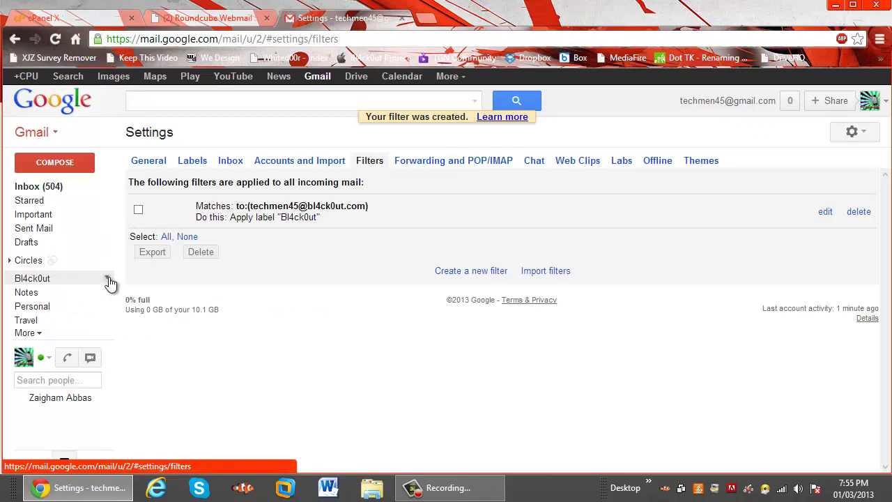
click(108, 281)
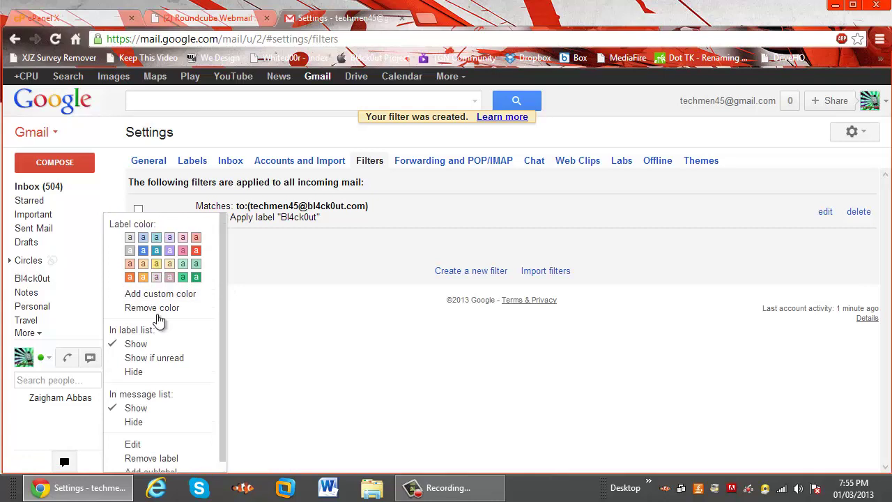
click(199, 257)
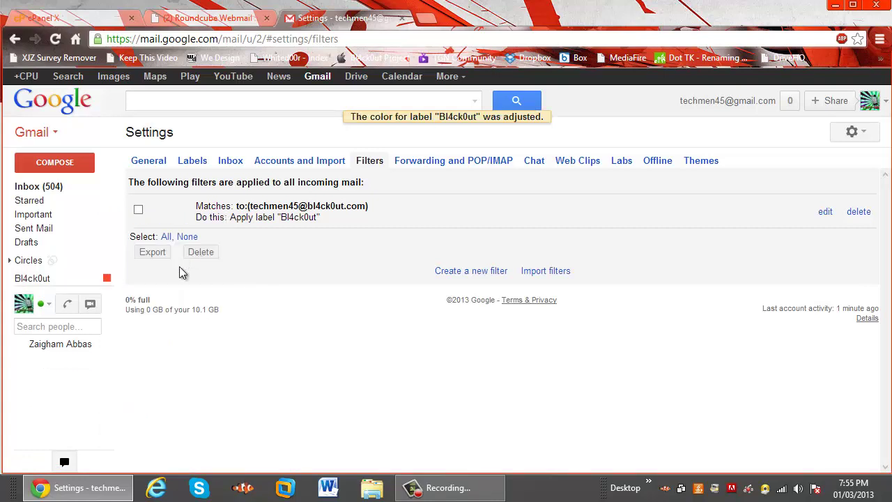
click(67, 187)
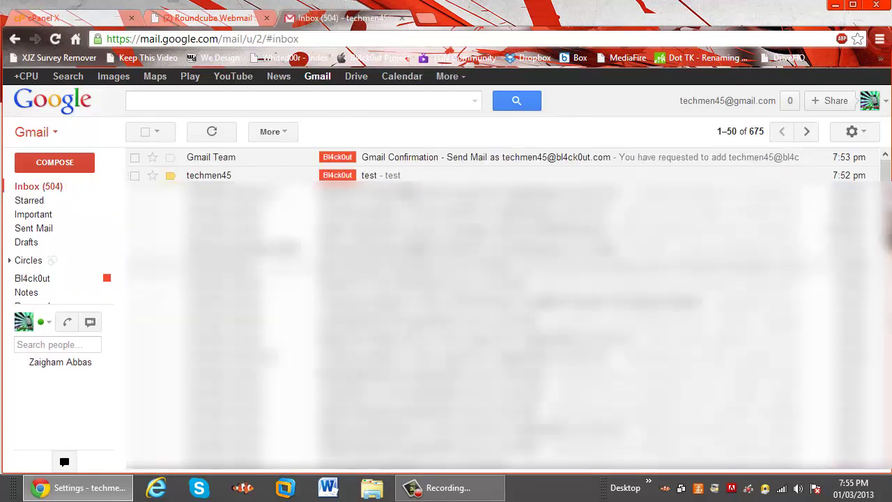